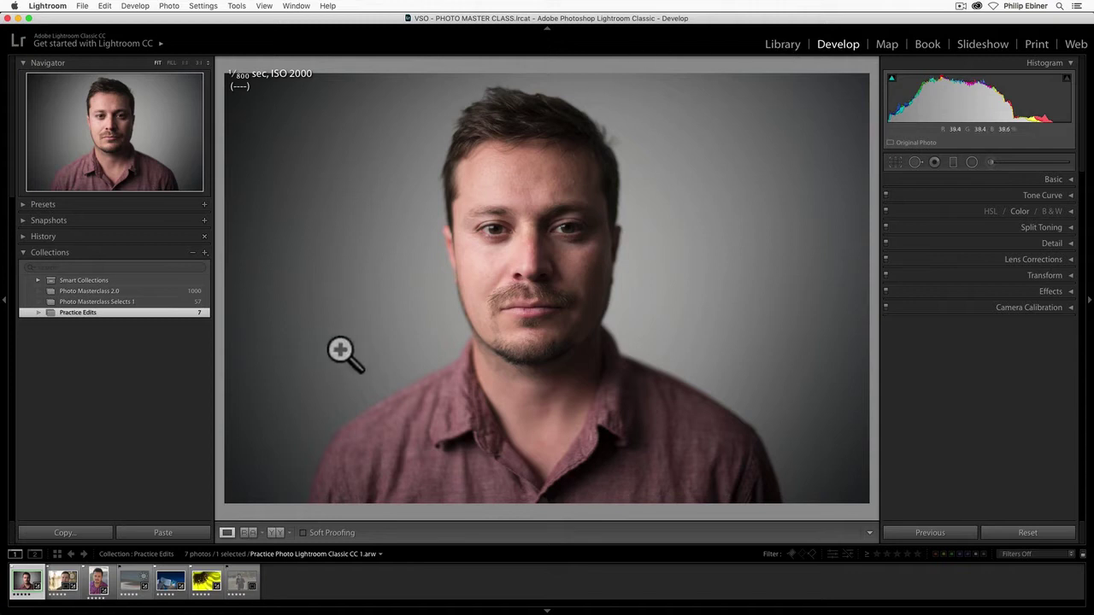
pyautogui.keyDown('super'); pyautogui.click(58, 582); pyautogui.keyUp('super')
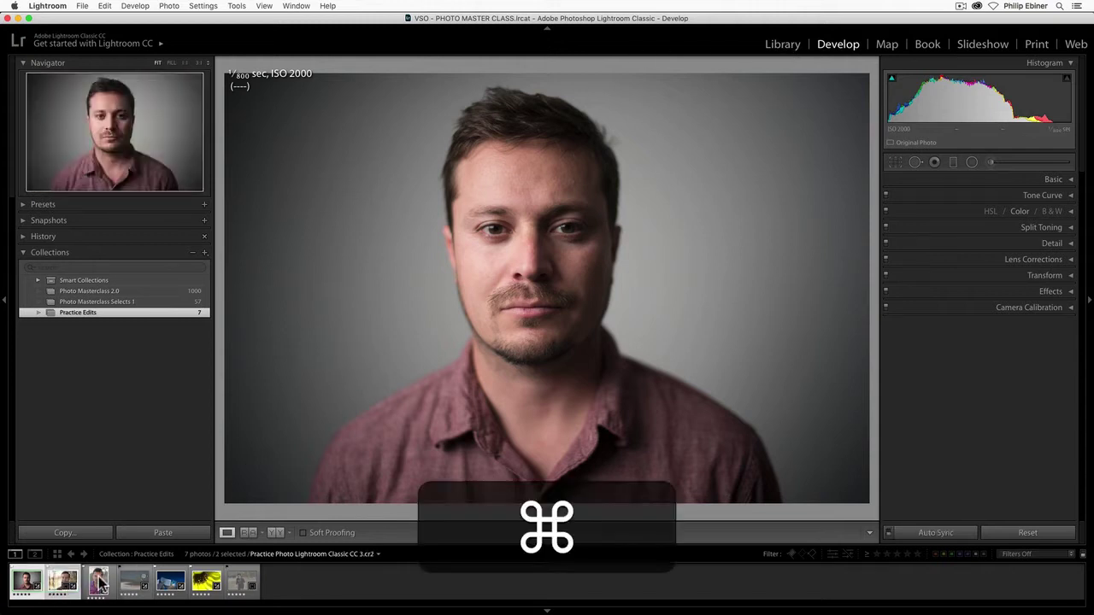
pyautogui.keyDown('super'); pyautogui.click(135, 581); pyautogui.keyUp('super')
pyautogui.click(62, 581)
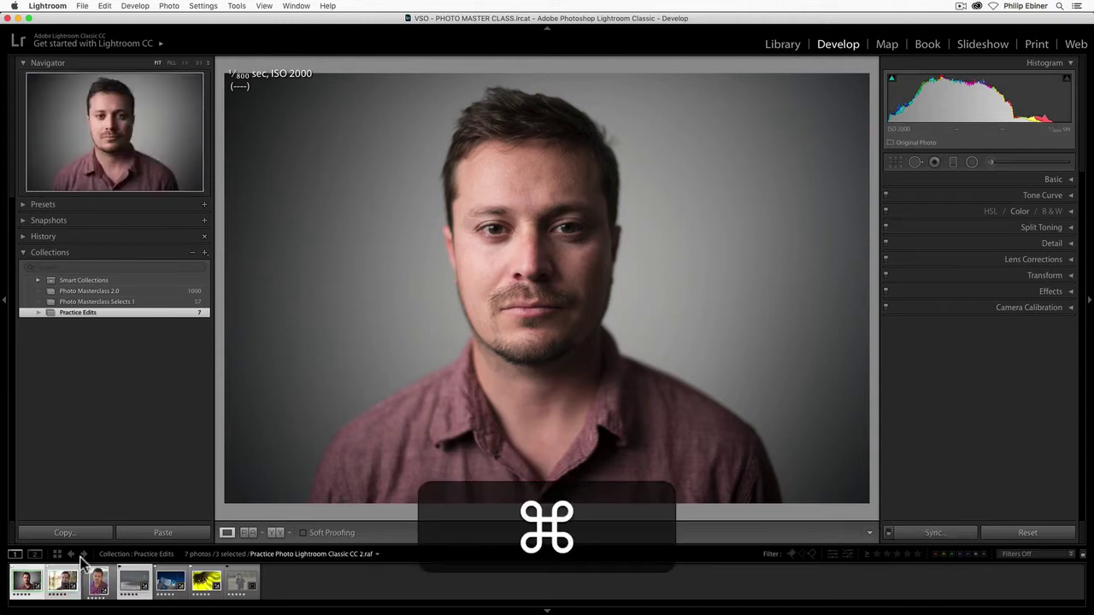
pyautogui.keyDown('super'); pyautogui.click(25, 580); pyautogui.keyUp('super')
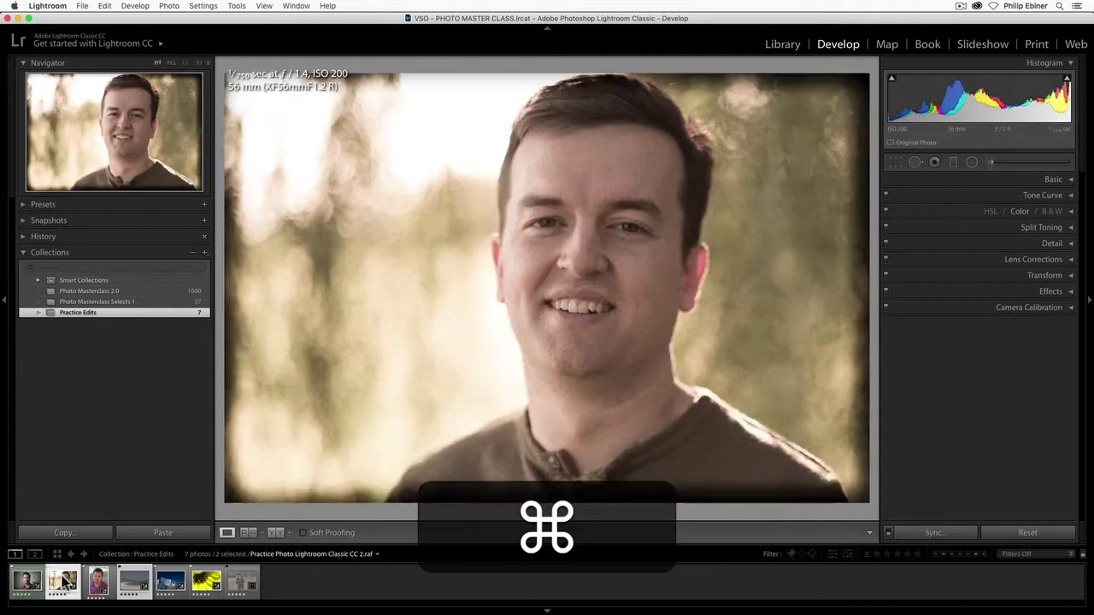
pyautogui.click(28, 581)
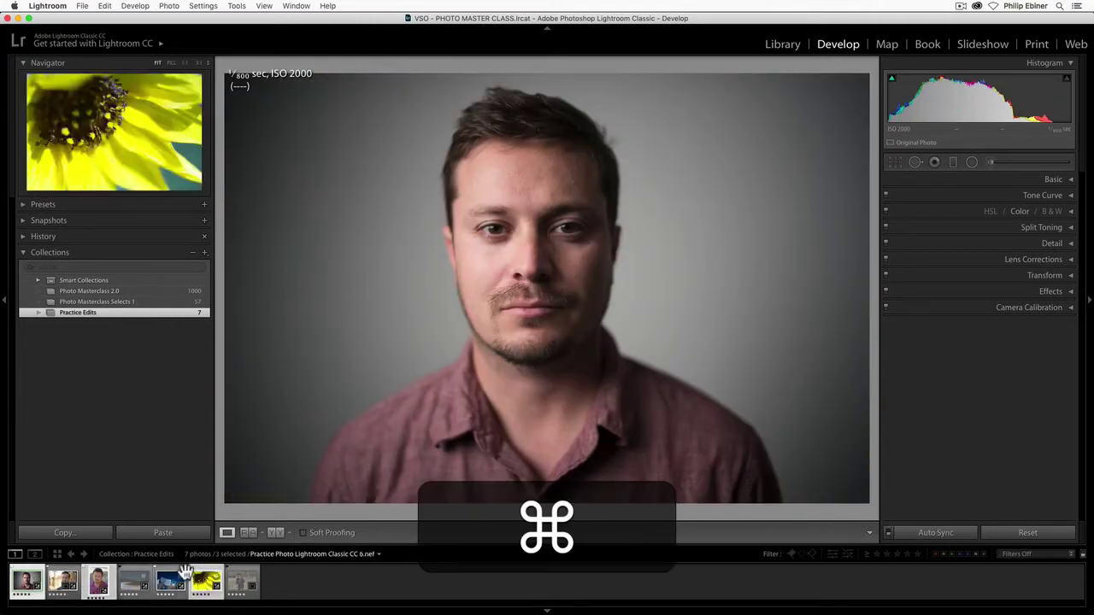
pyautogui.keyDown('super'); pyautogui.click(99, 581); pyautogui.keyUp('super')
pyautogui.keyDown('super'); pyautogui.click(35, 582); pyautogui.keyUp('super')
pyautogui.click(34, 581)
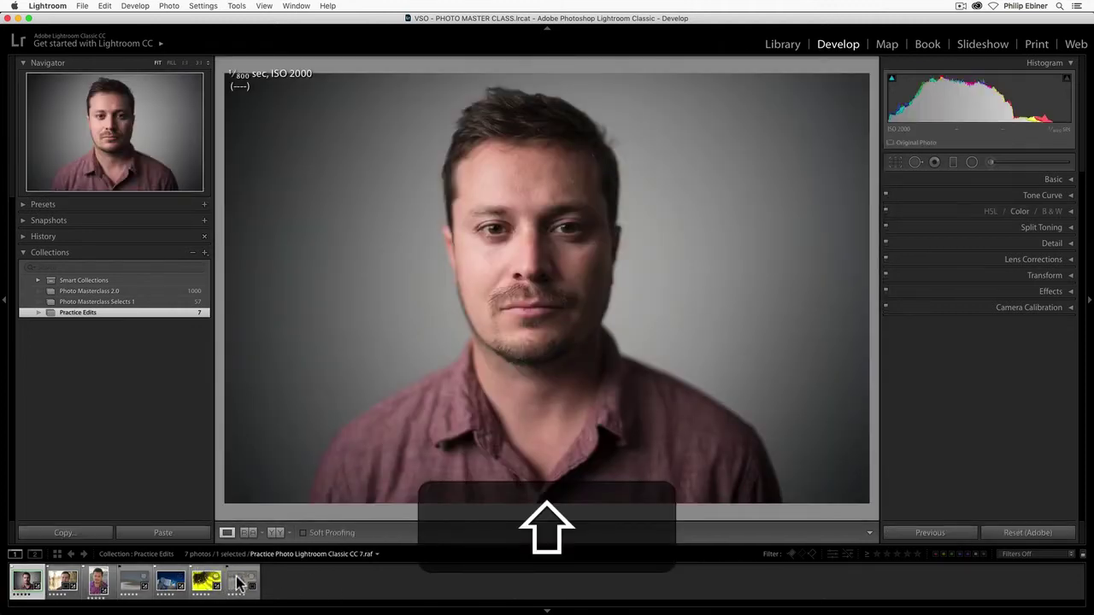
pyautogui.keyDown('shift'); pyautogui.click(241, 583); pyautogui.keyUp('shift')
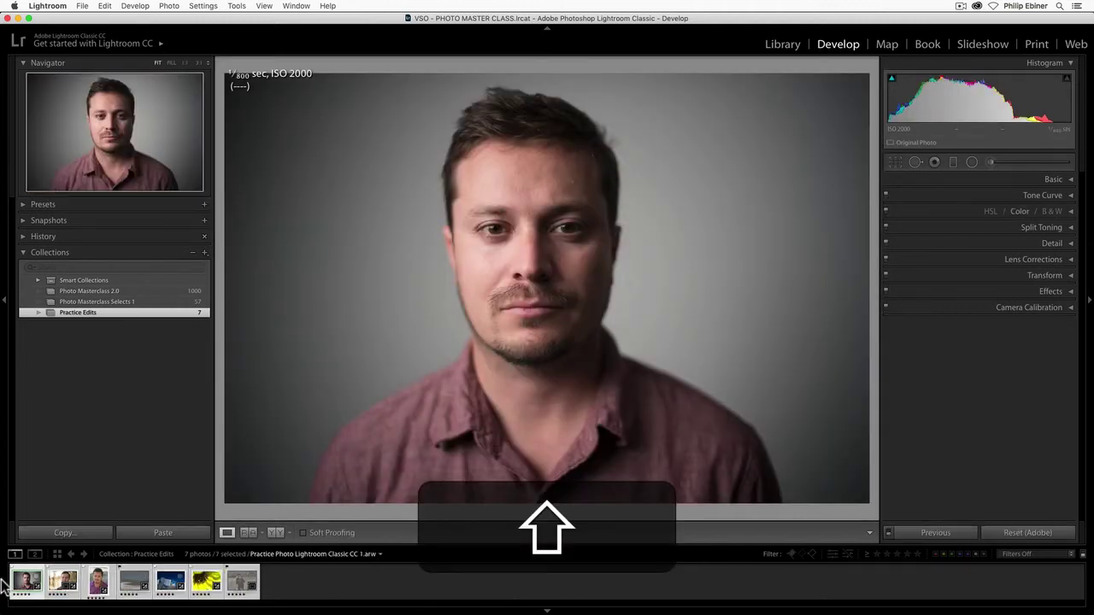
pyautogui.click(325, 591)
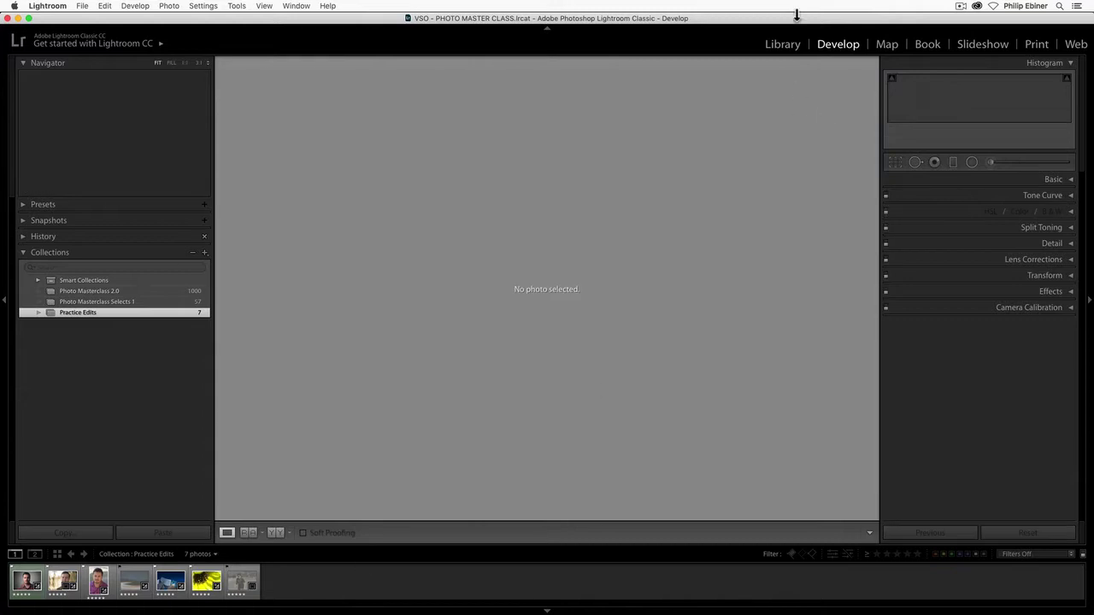
# Step: Select the two landscape-format portraits, the light-trail photo and the metallic building photo together in the Library grid view
pyautogui.click(784, 43)
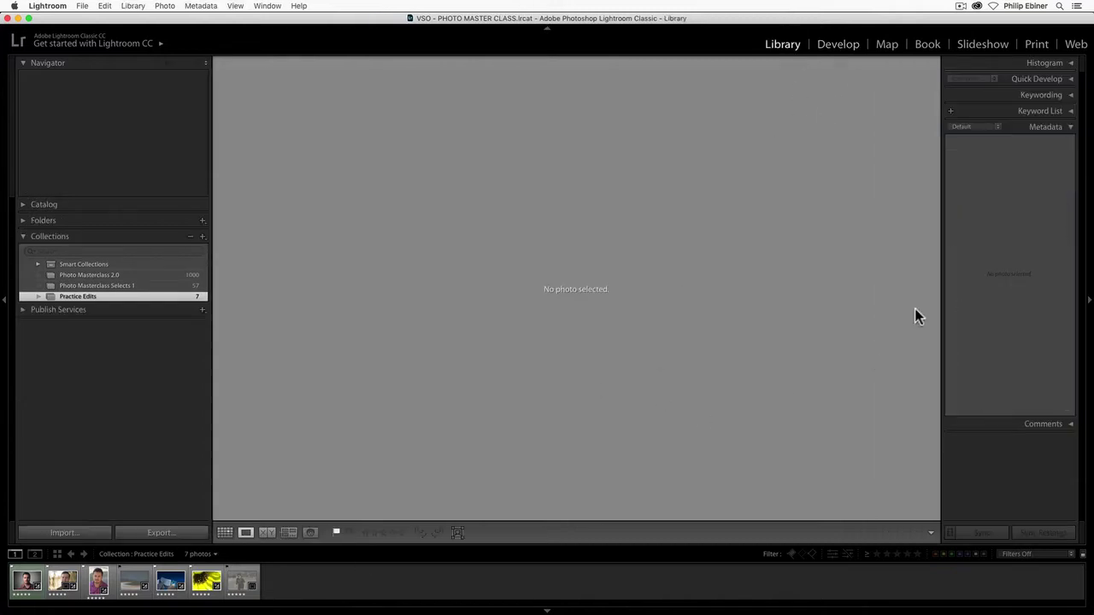
pyautogui.click(223, 533)
pyautogui.click(353, 232)
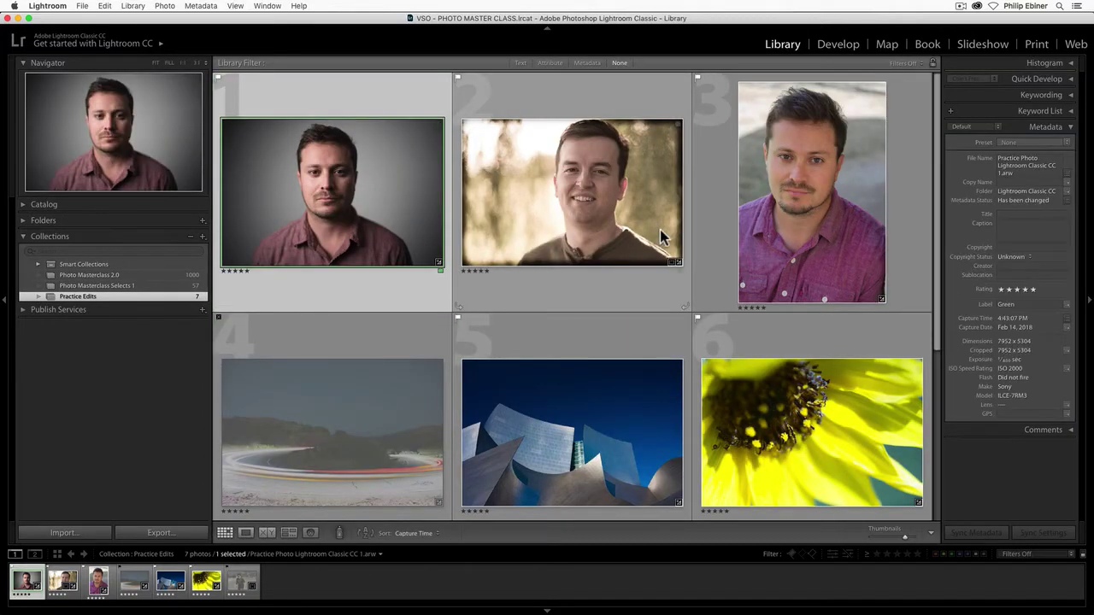
pyautogui.keyDown('super'); pyautogui.click(603, 200); pyautogui.keyUp('super')
pyautogui.scroll(-1, 770, 300)
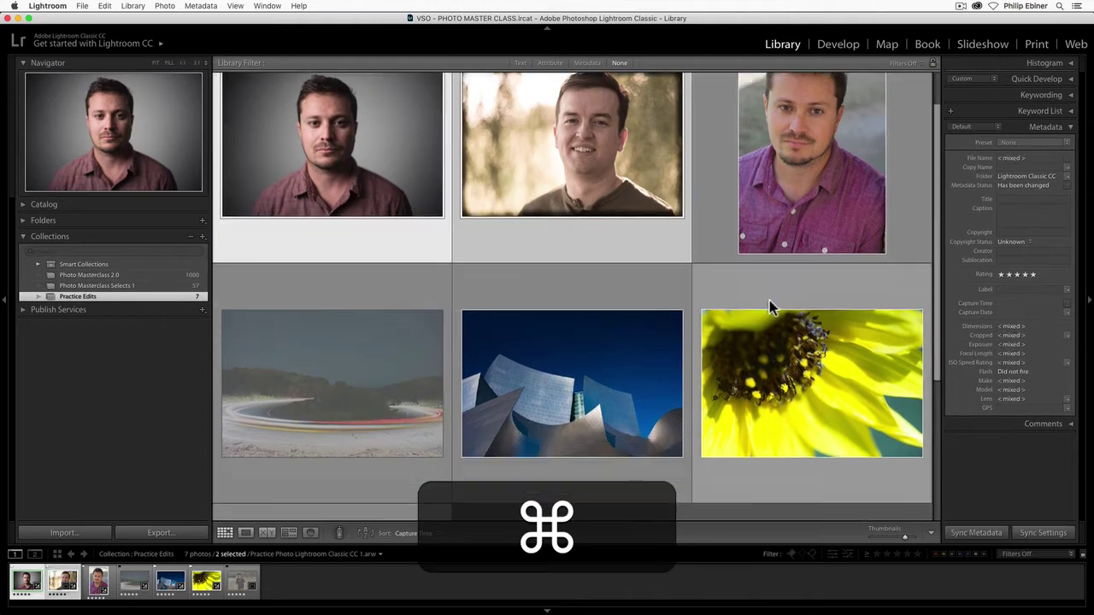
pyautogui.keyDown('super'); pyautogui.click(648, 382); pyautogui.keyUp('super')
pyautogui.moveTo(904, 537); pyautogui.dragTo(897, 535)
pyautogui.keyDown('super'); pyautogui.click(808, 165); pyautogui.keyUp('super')
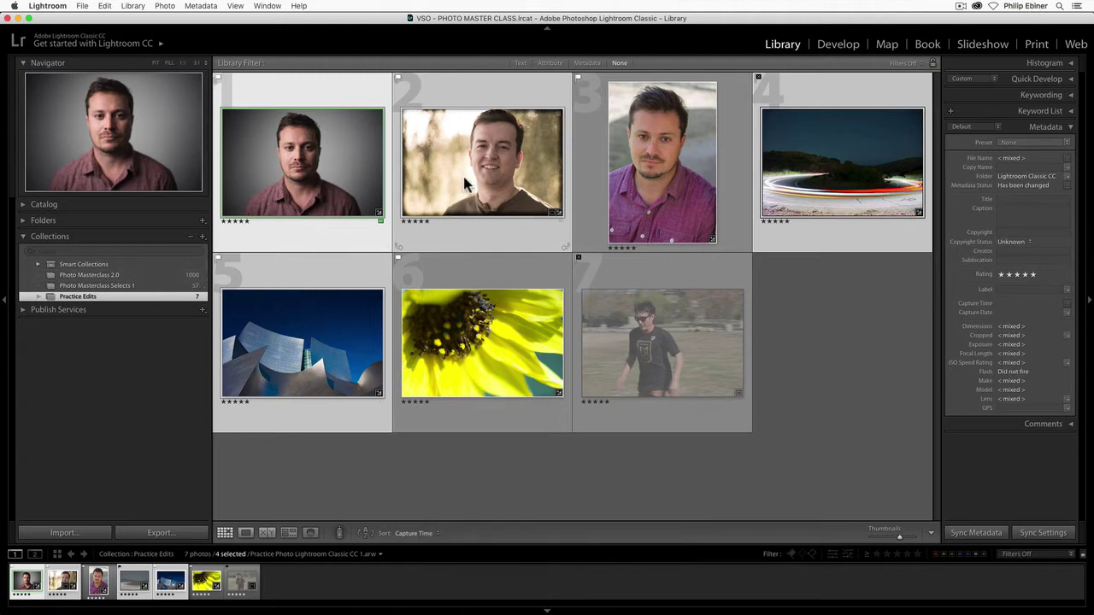
# Step: Open the export settings for the four selected photos
pyautogui.click(85, 7)
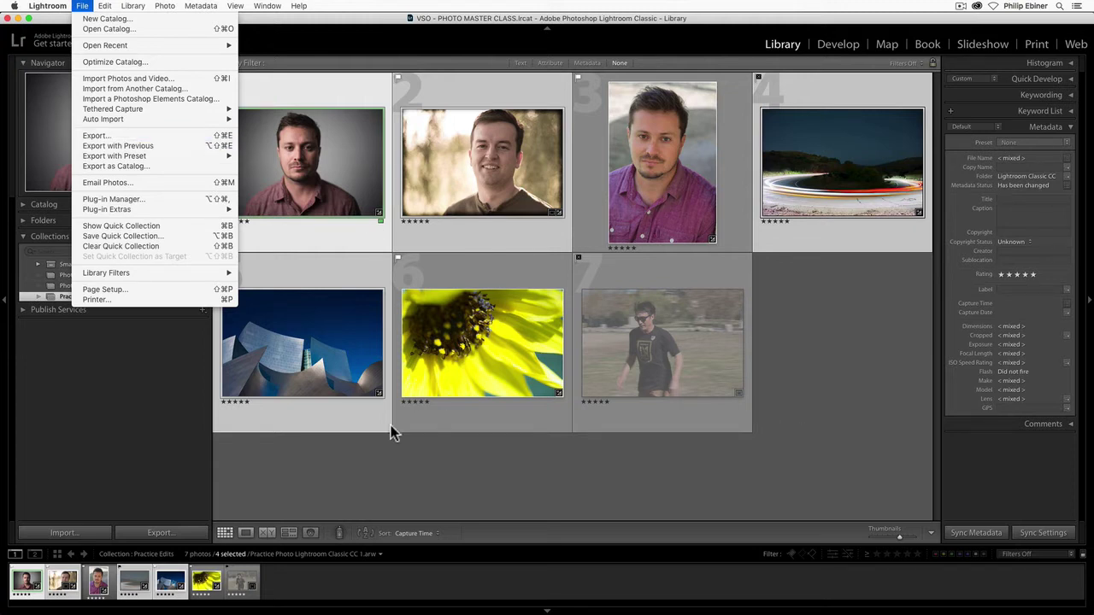
pyautogui.click(232, 537)
pyautogui.click(182, 532)
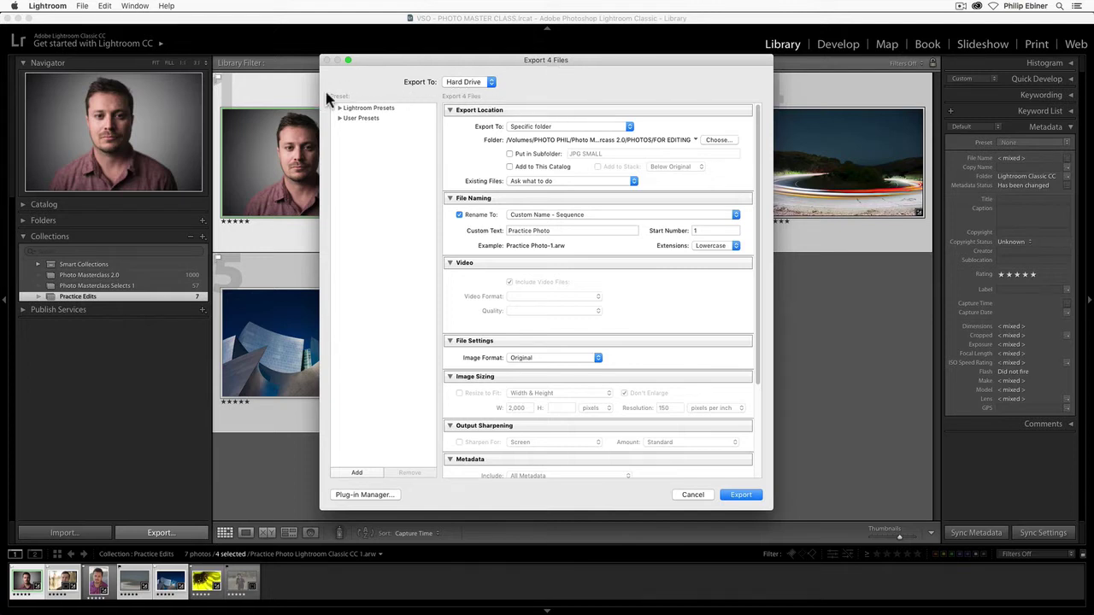
# Step: Examine the available export destinations and the export location choices for the specific folder setting
pyautogui.click(472, 82)
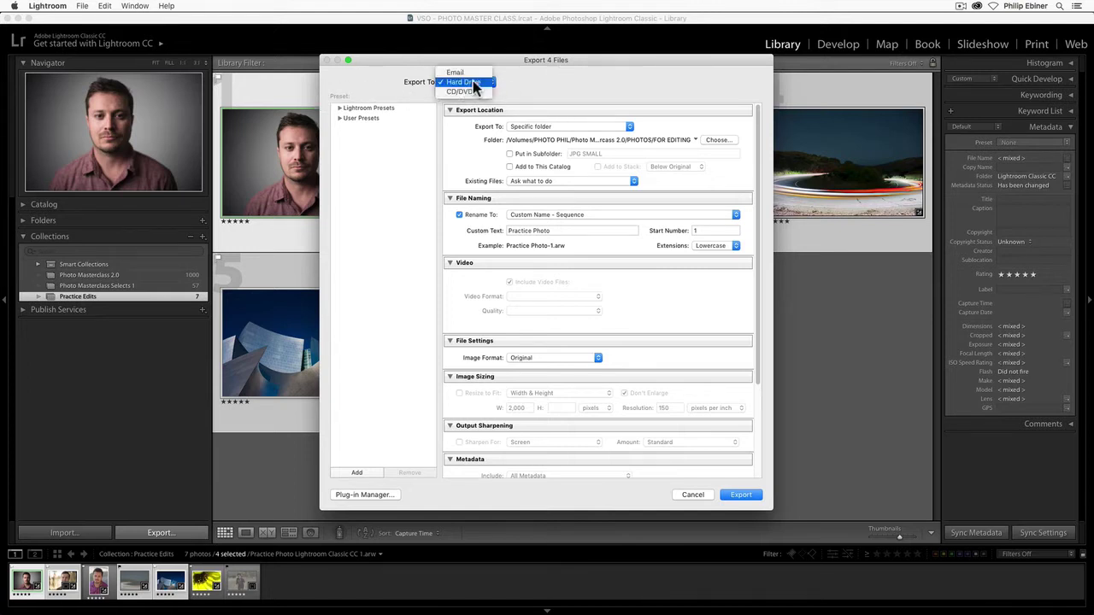
pyautogui.click(581, 84)
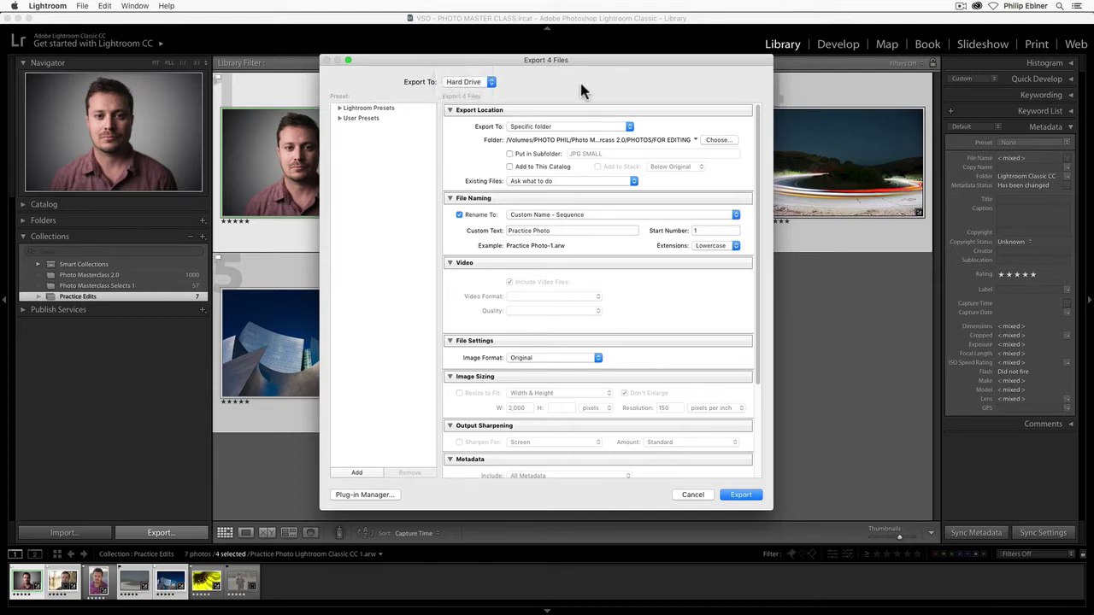
pyautogui.click(488, 83)
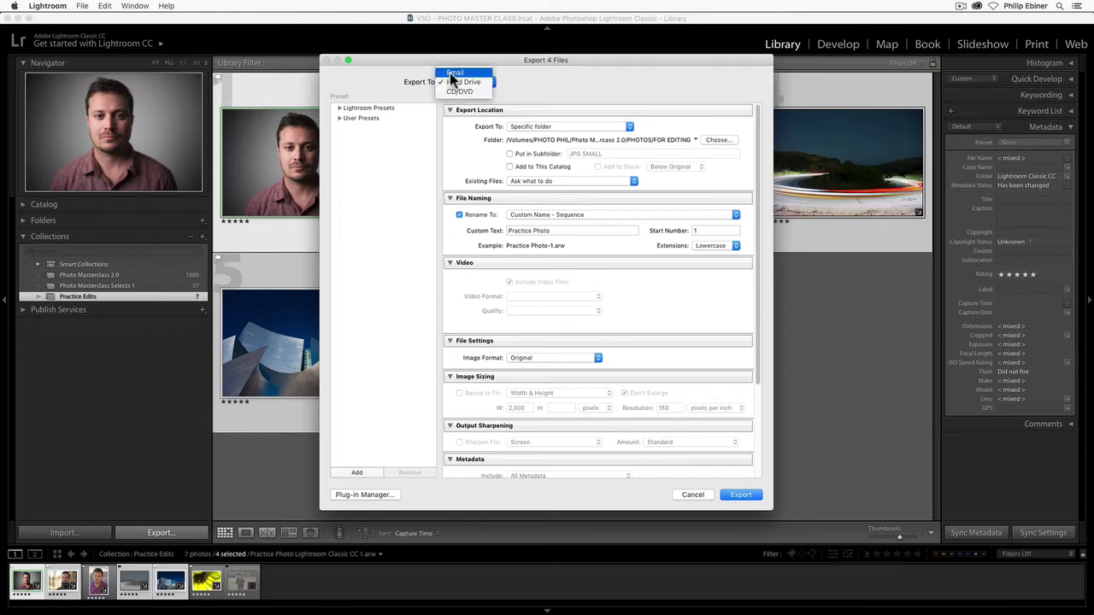
pyautogui.click(546, 74)
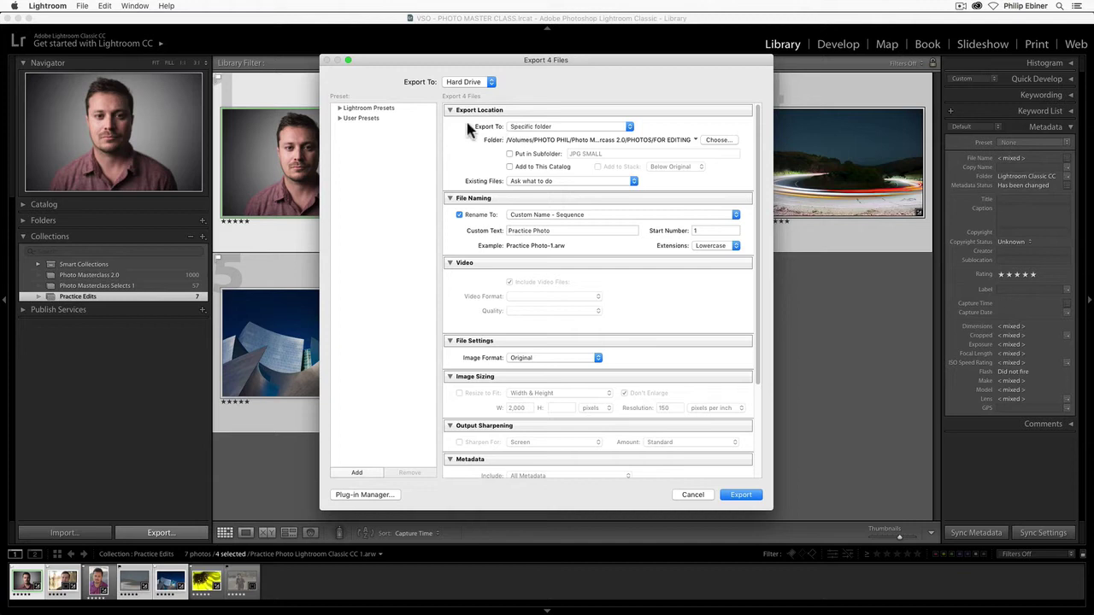
pyautogui.click(520, 126)
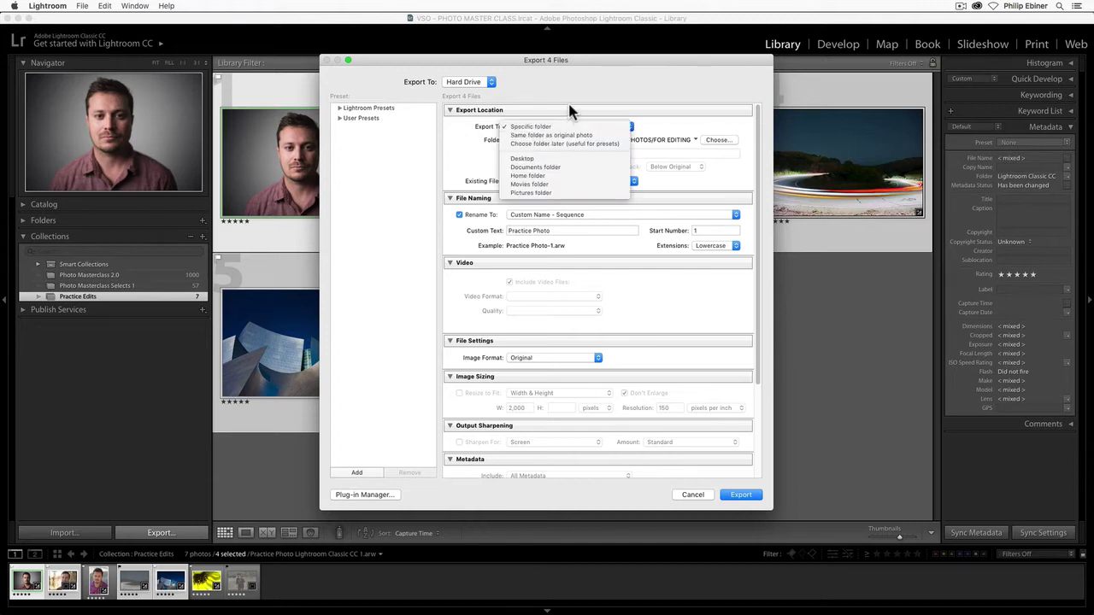
pyautogui.click(568, 101)
pyautogui.click(560, 128)
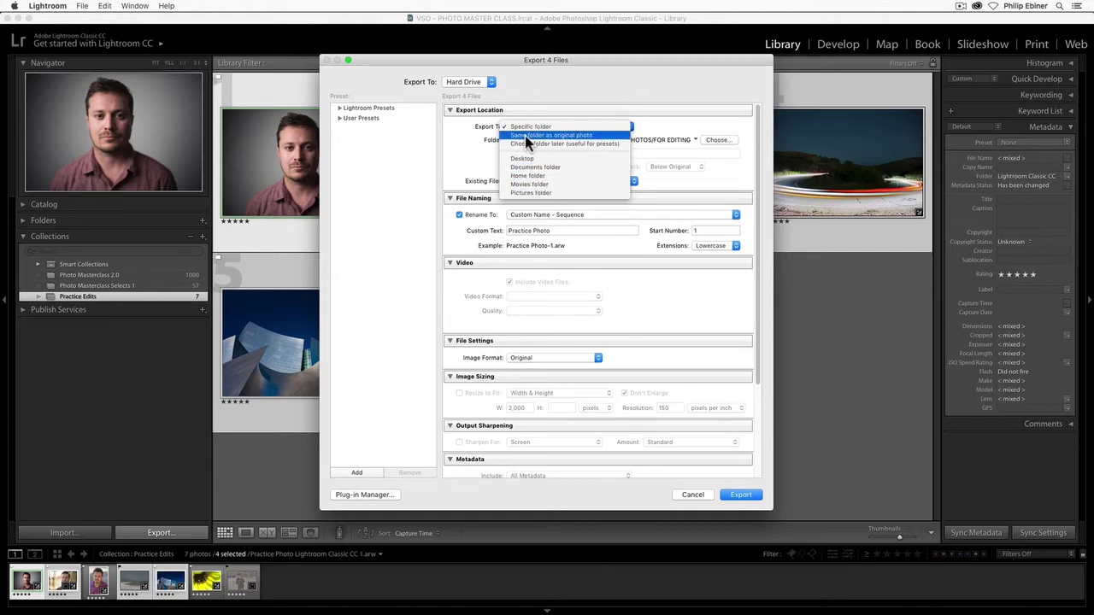
pyautogui.click(544, 100)
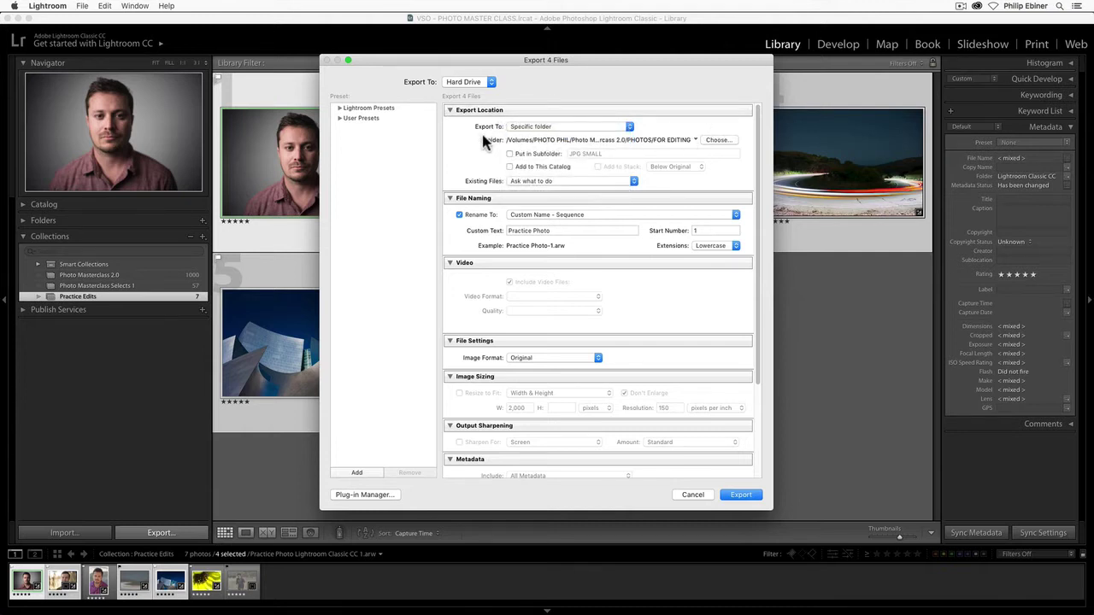
# Step: Create a folder named Edits inside the Lightroom Classic CC folder and choose it as the export folder
pyautogui.click(719, 140)
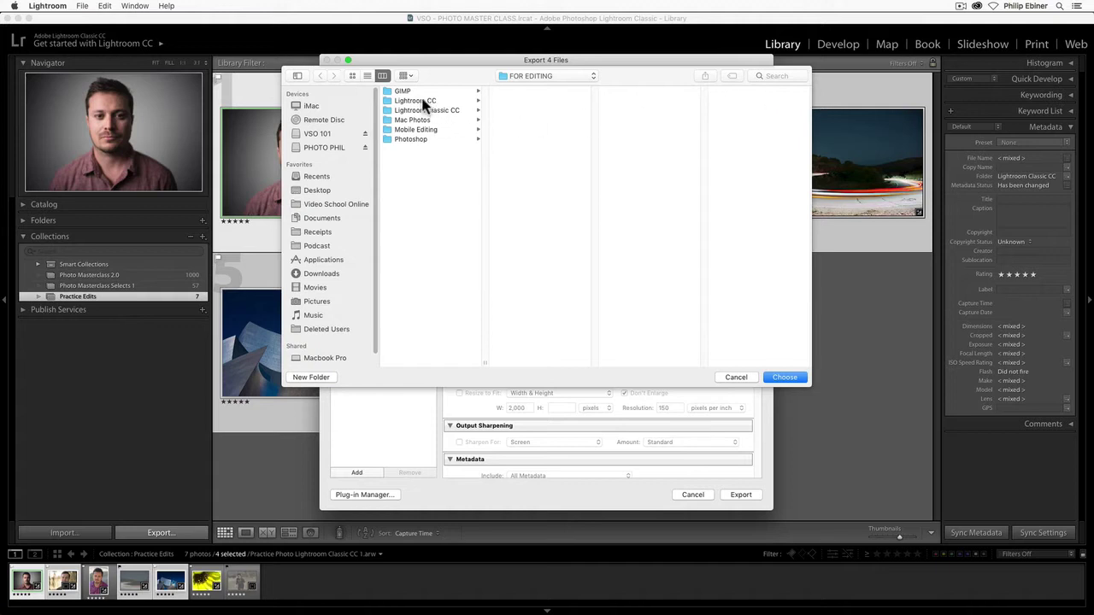
pyautogui.click(426, 110)
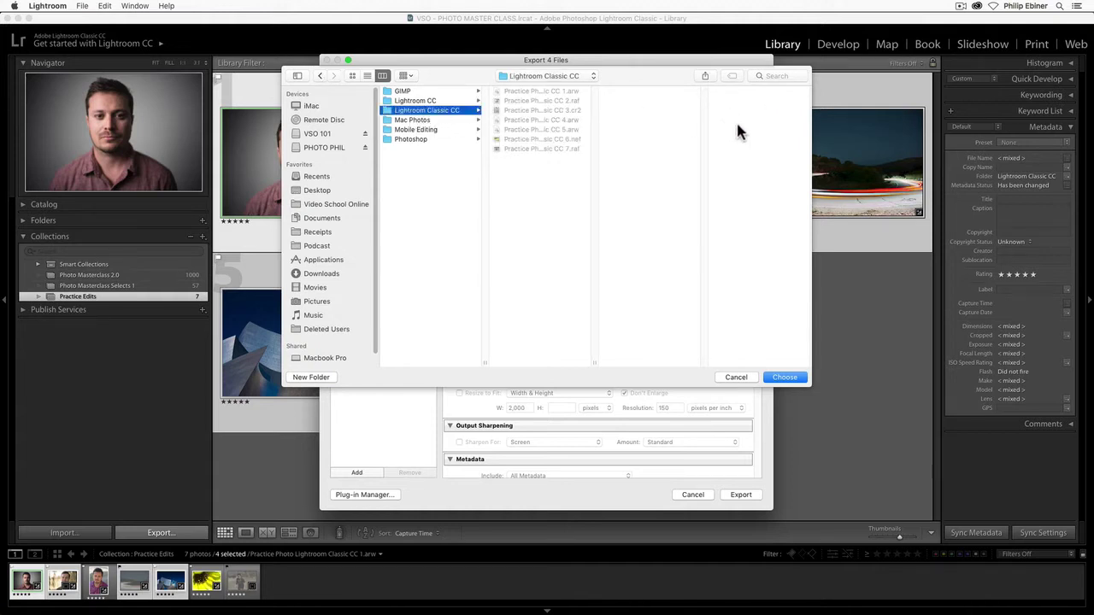
pyautogui.click(311, 376)
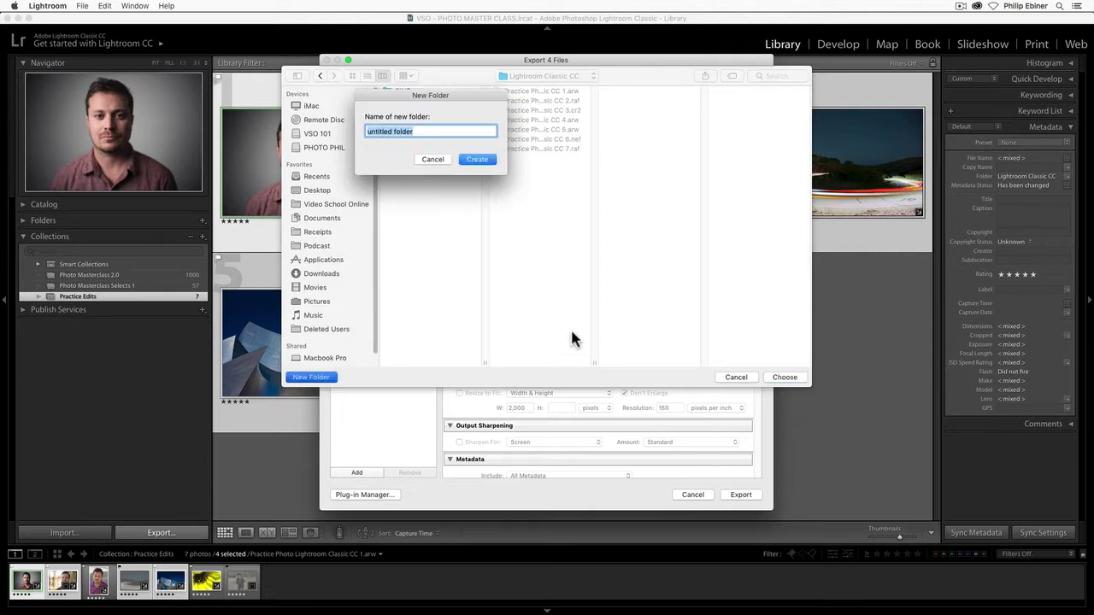
pyautogui.write('Edits')
pyautogui.press('Return')
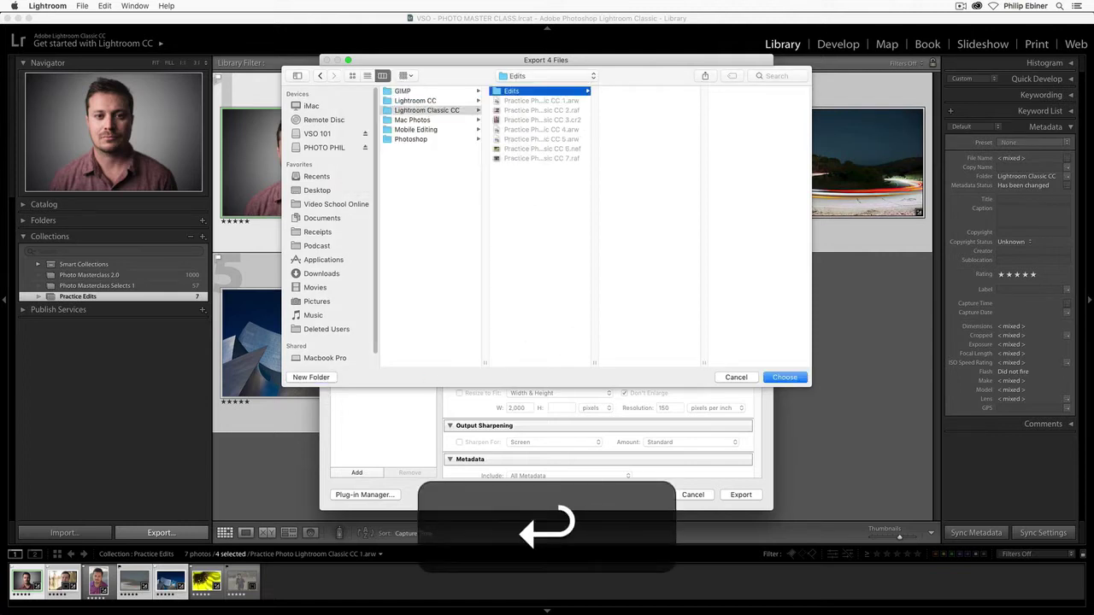
pyautogui.press('Return')
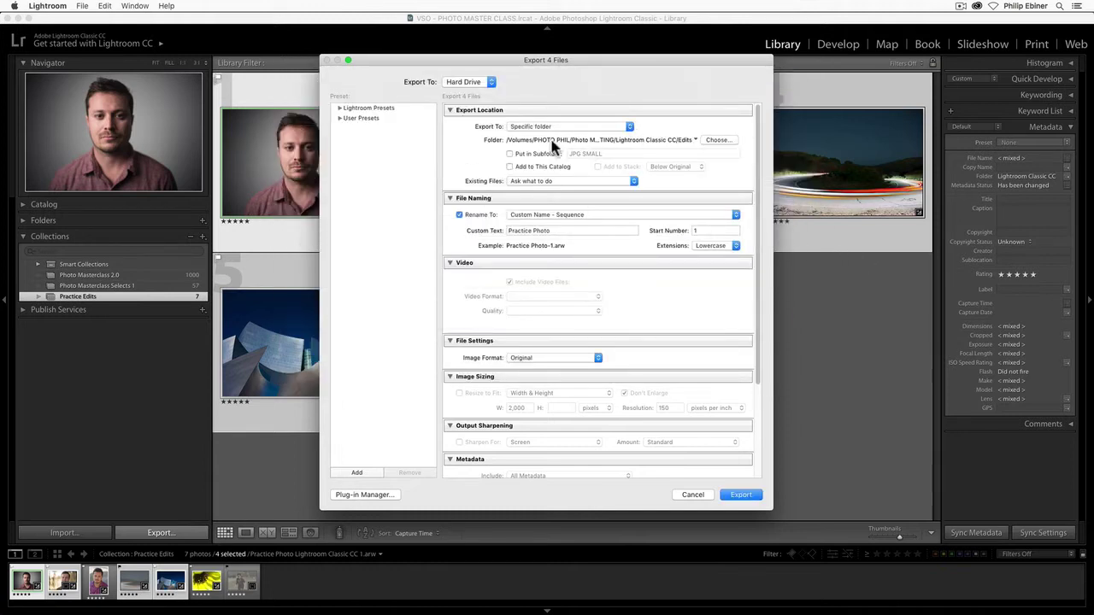
pyautogui.click(510, 154)
pyautogui.click(603, 155)
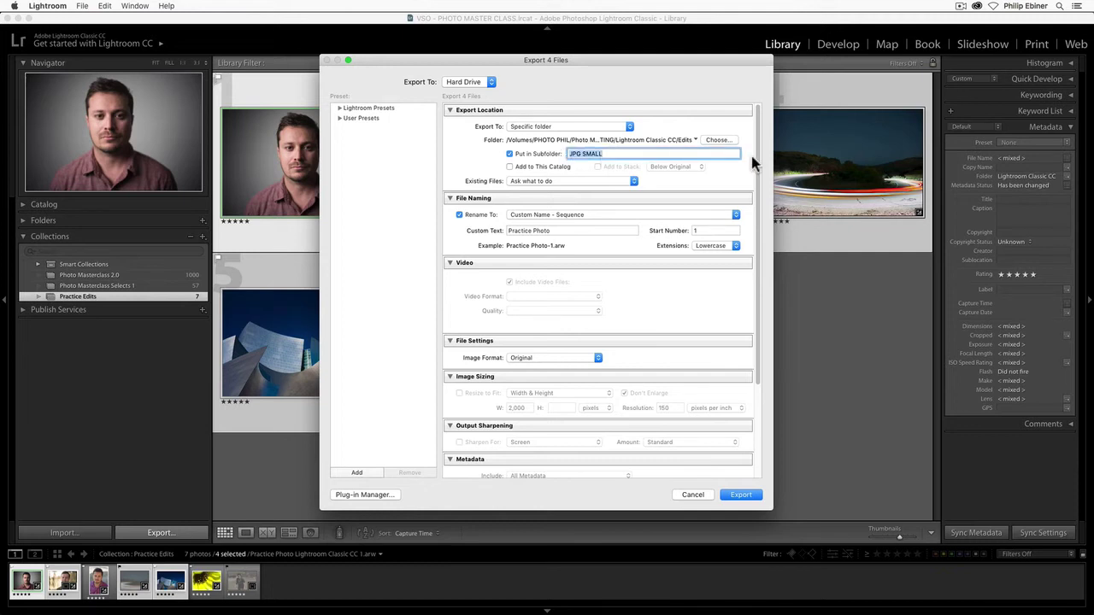
pyautogui.write('Round 1')
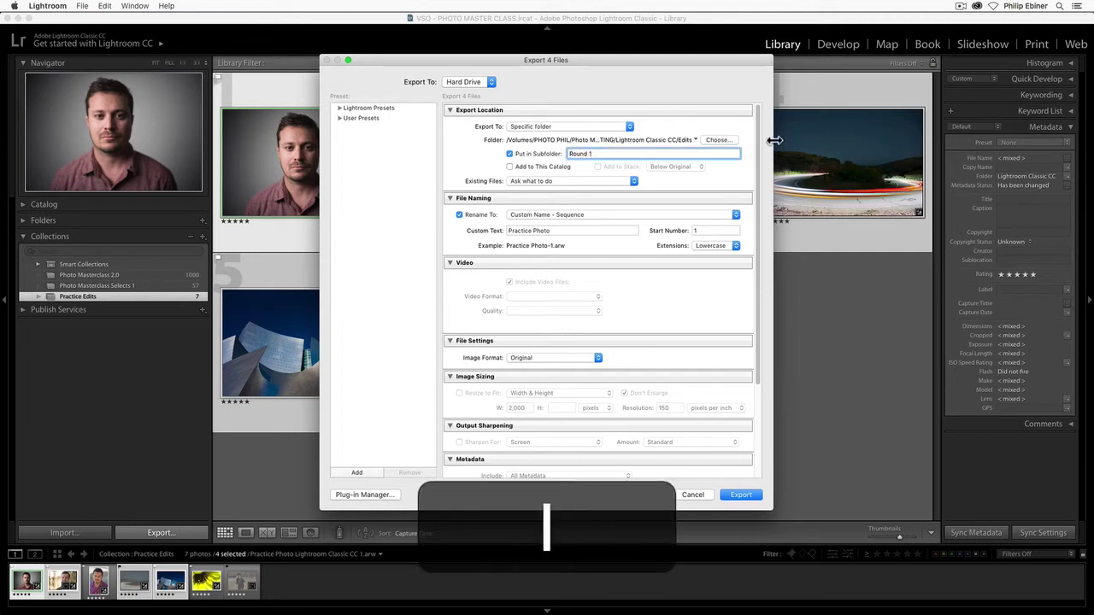
pyautogui.click(540, 155)
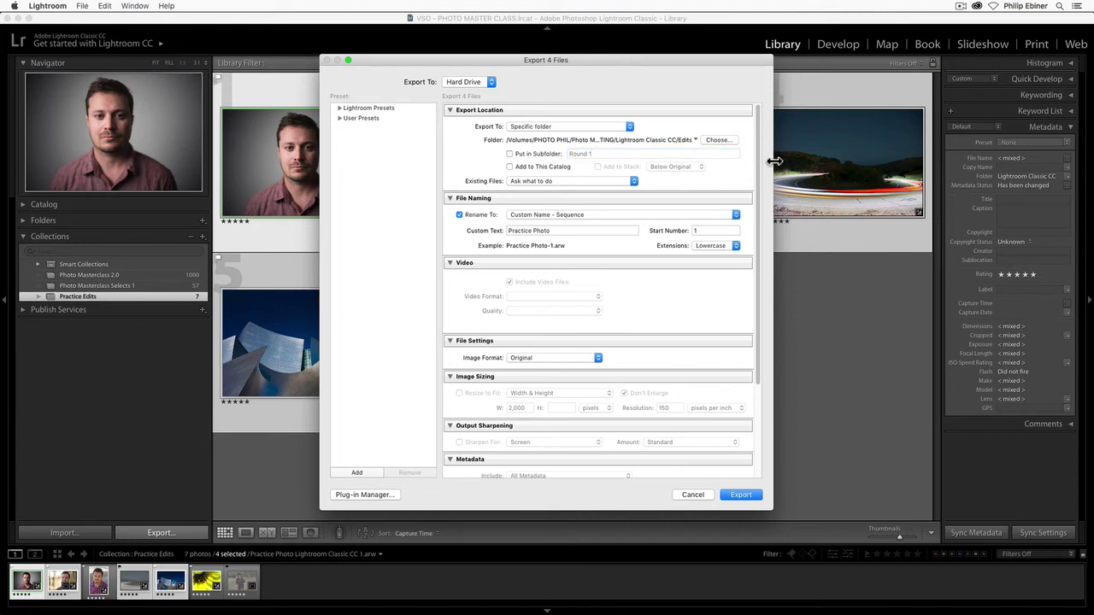
pyautogui.click(524, 217)
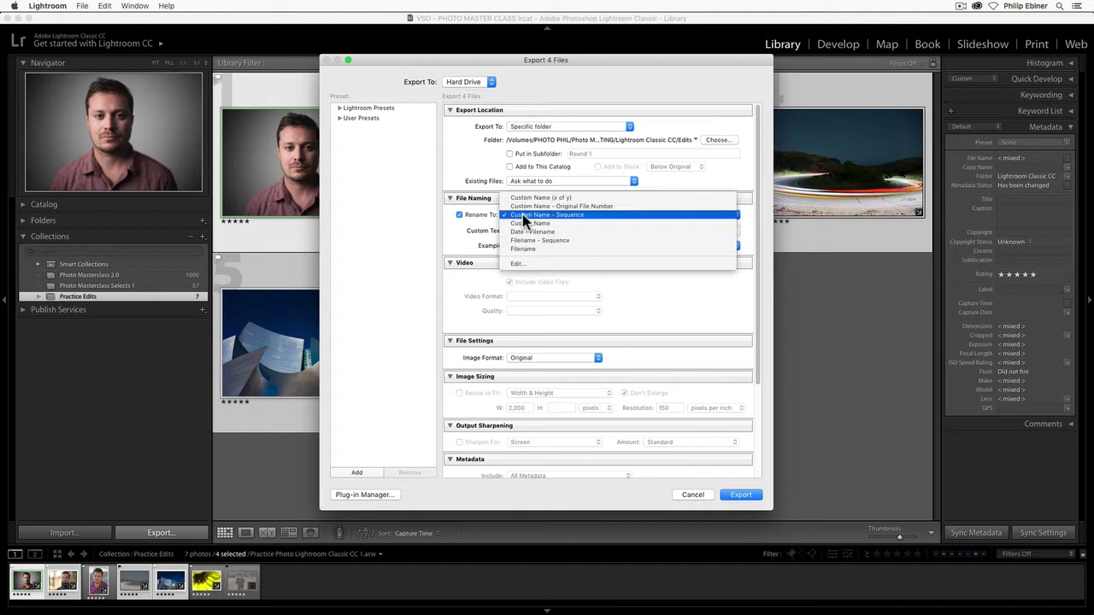
pyautogui.click(569, 249)
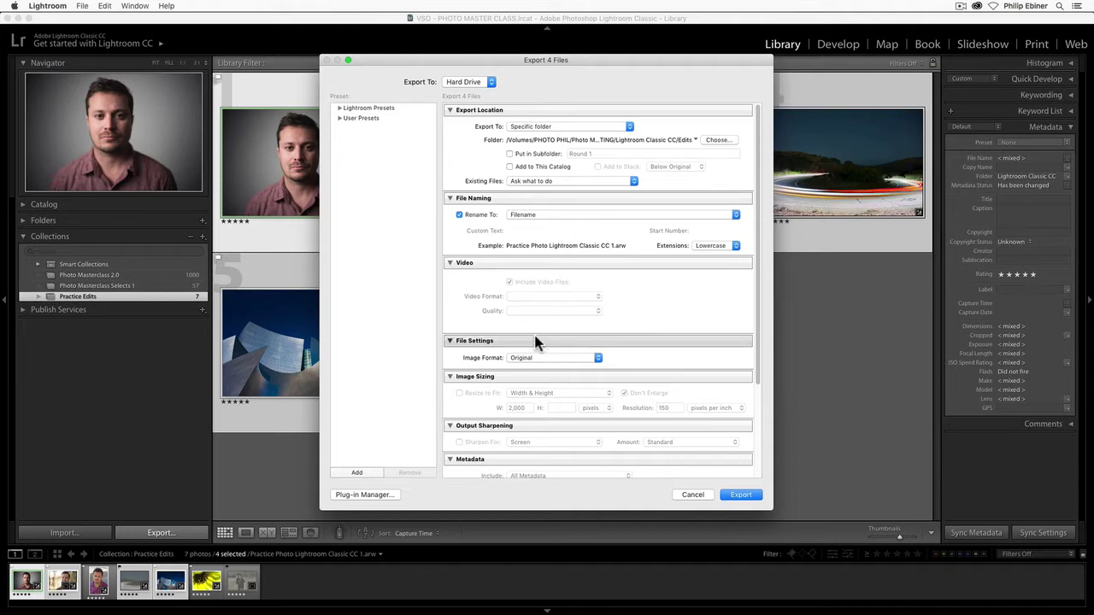
pyautogui.click(532, 215)
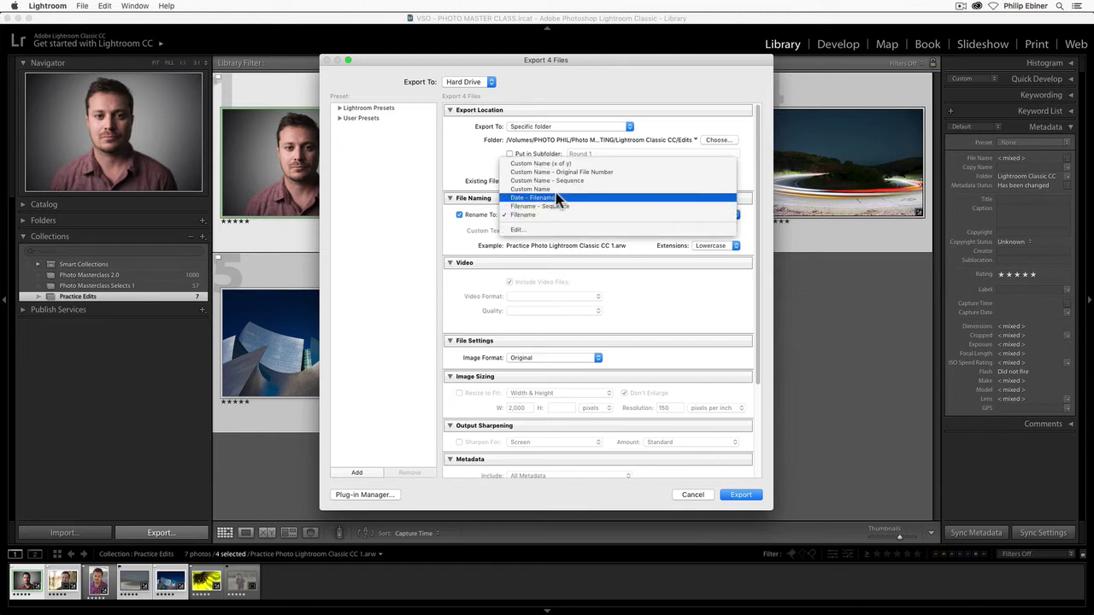
pyautogui.click(579, 181)
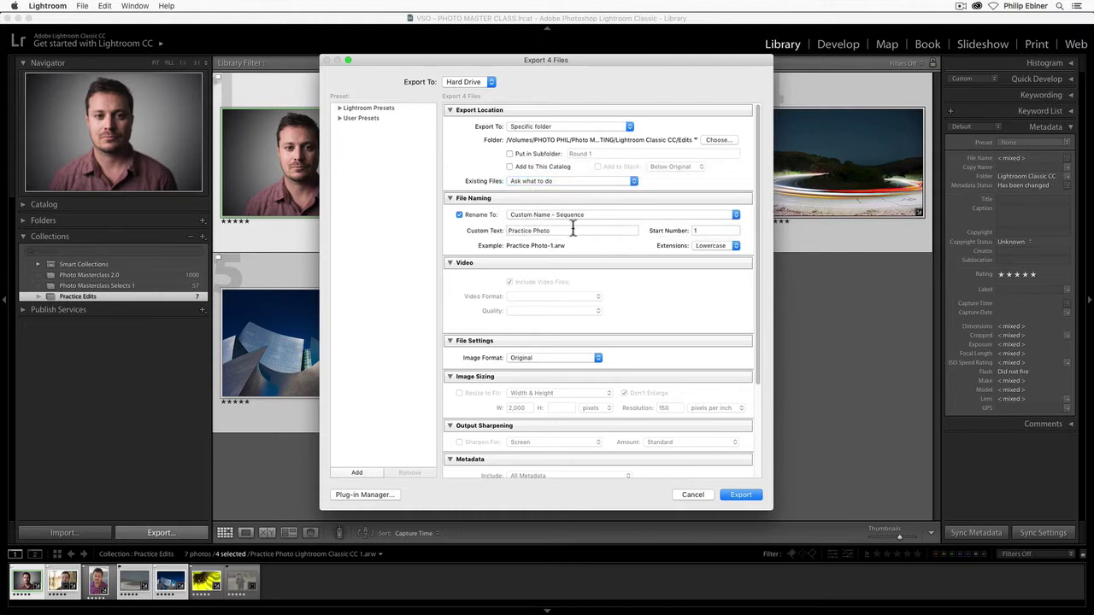
# Step: Set the custom text for the exported file names to "Lightroom Classic CC Edit"
pyautogui.moveTo(573, 229); pyautogui.dragTo(503, 231)
pyautogui.write('Lig')
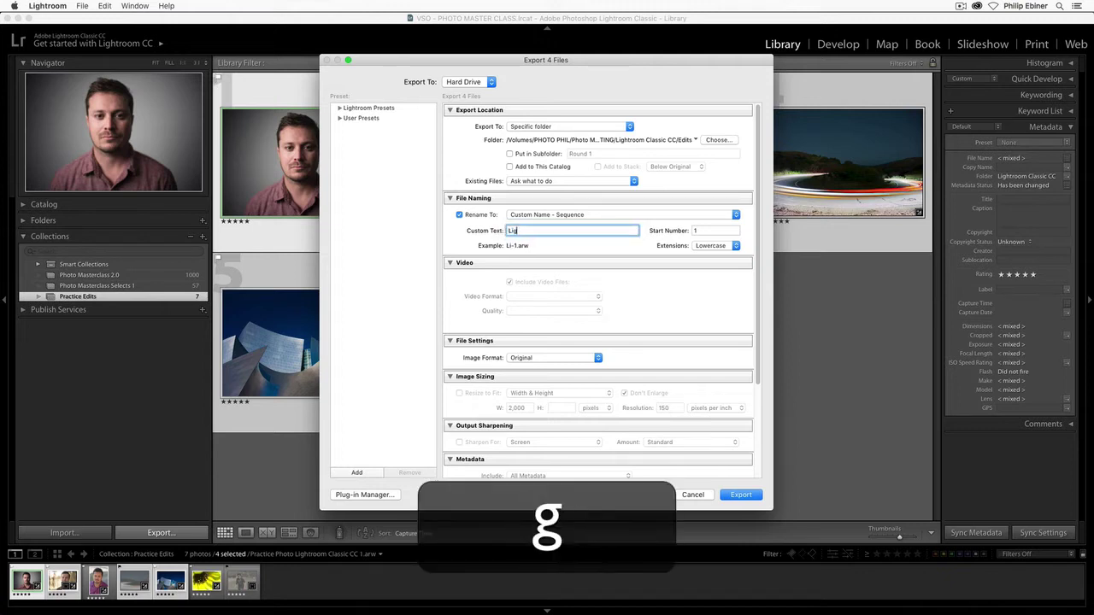
pyautogui.write('htroom Clasic')
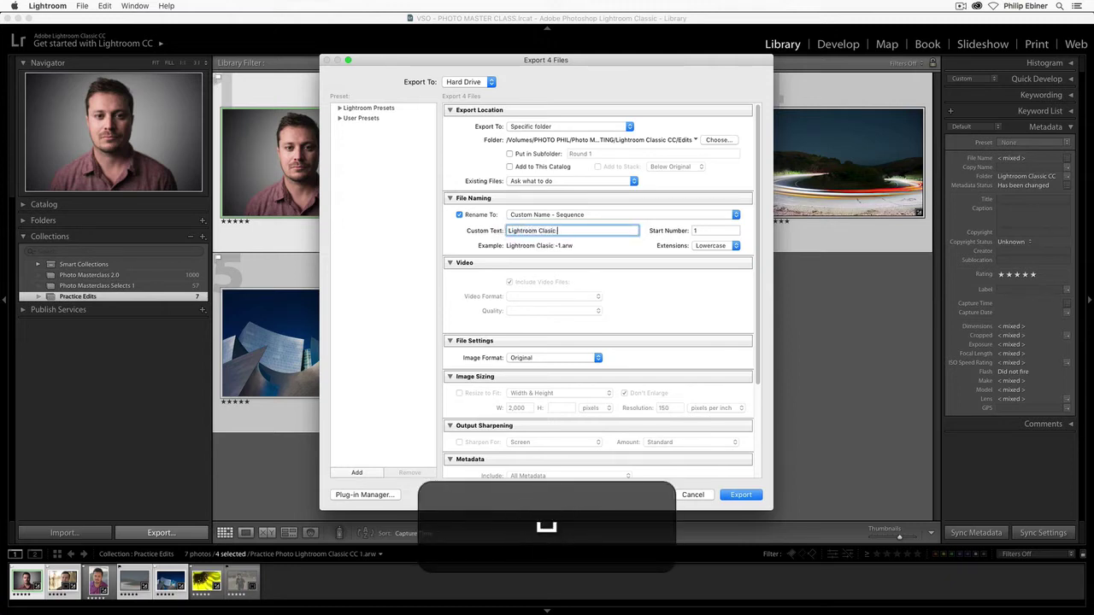
pyautogui.press('BackSpace')
pyautogui.write('ssic CC Edit')
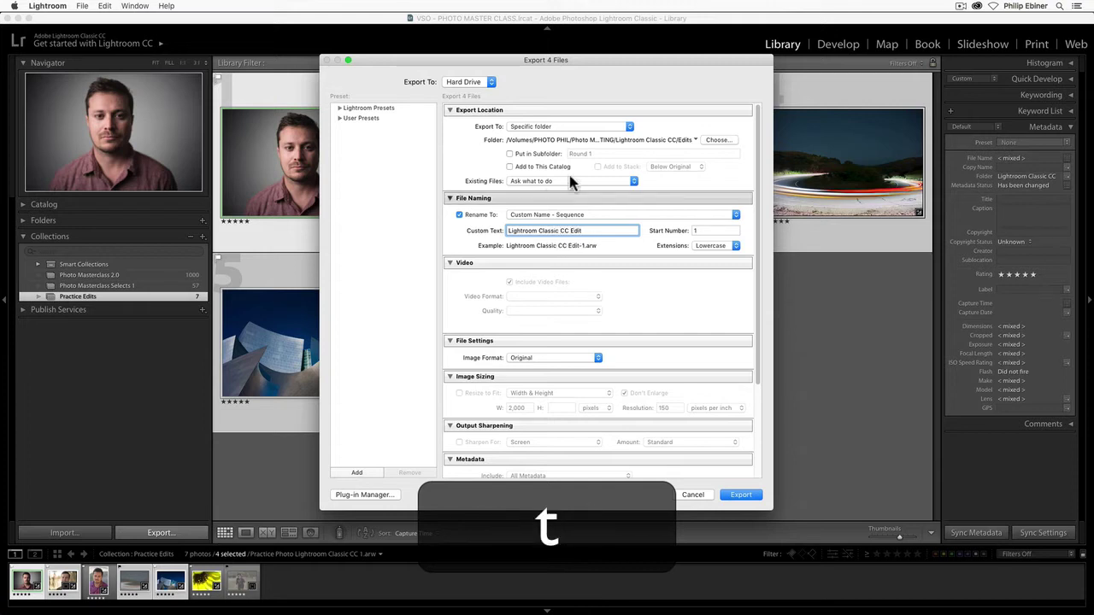
# Step: Try to set the start number of the exported file sequence to 01
pyautogui.click(715, 231)
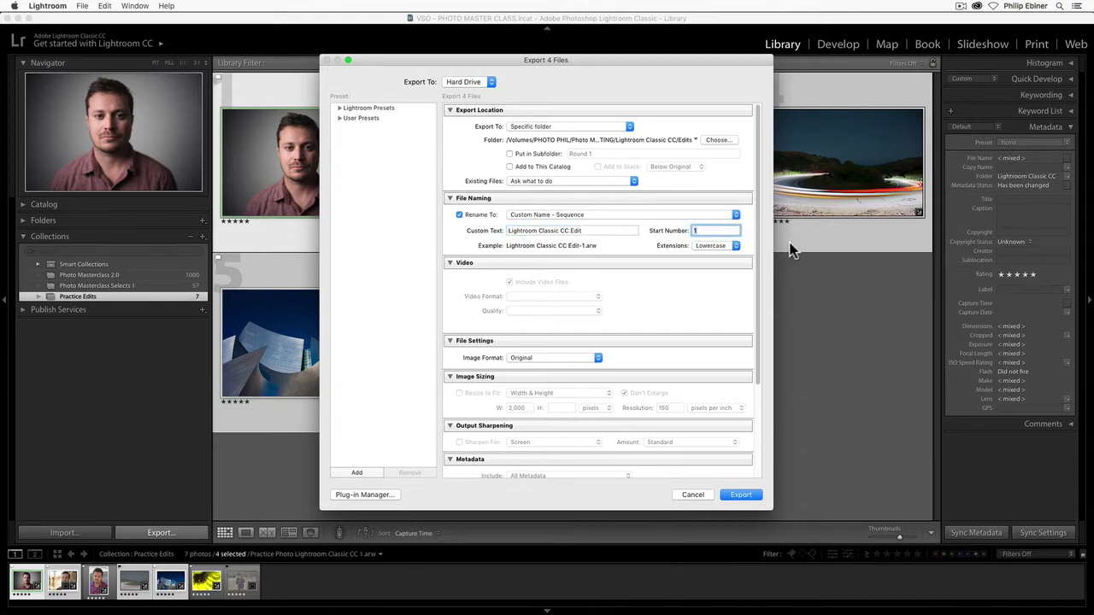
pyautogui.write('01')
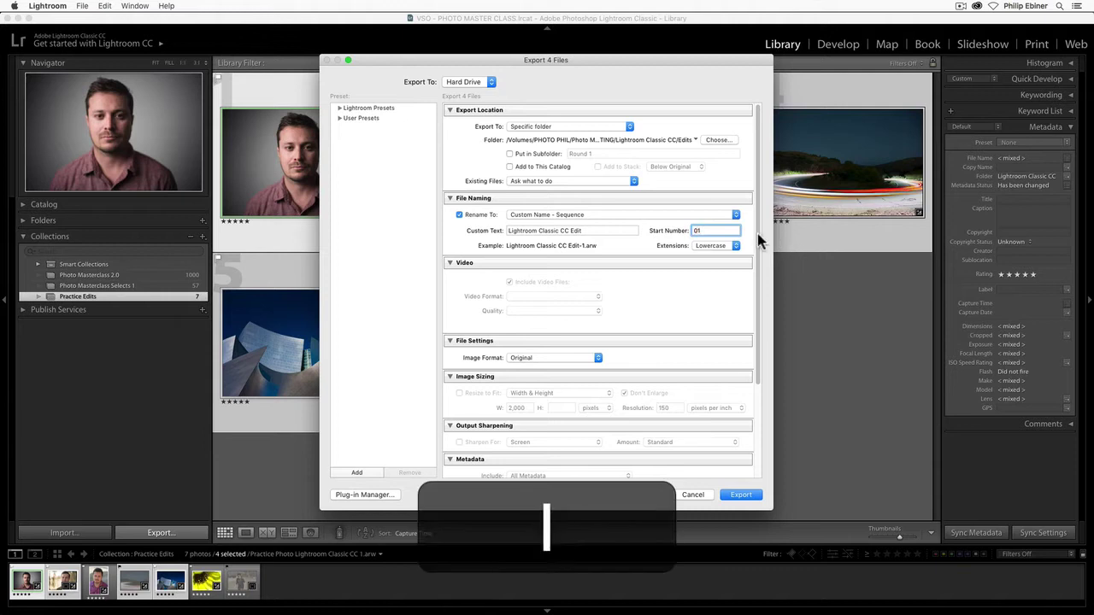
pyautogui.moveTo(718, 231); pyautogui.dragTo(662, 224)
pyautogui.write('10')
pyautogui.write('01')
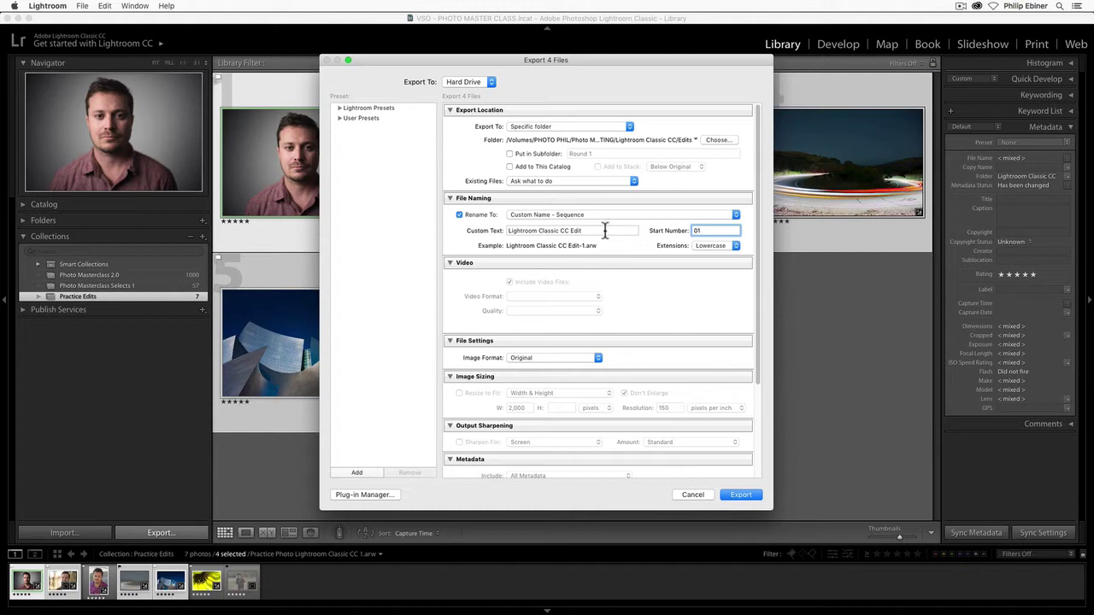
# Step: Collapse the Video export settings and set the image format to JPEG
pyautogui.scroll(-1, 604, 245)
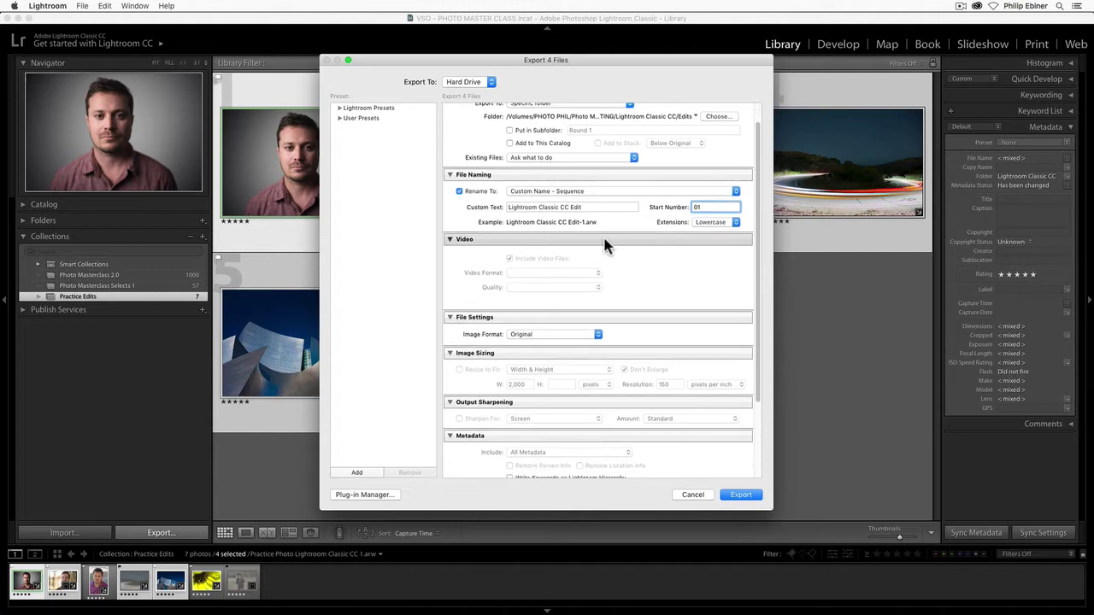
pyautogui.click(451, 238)
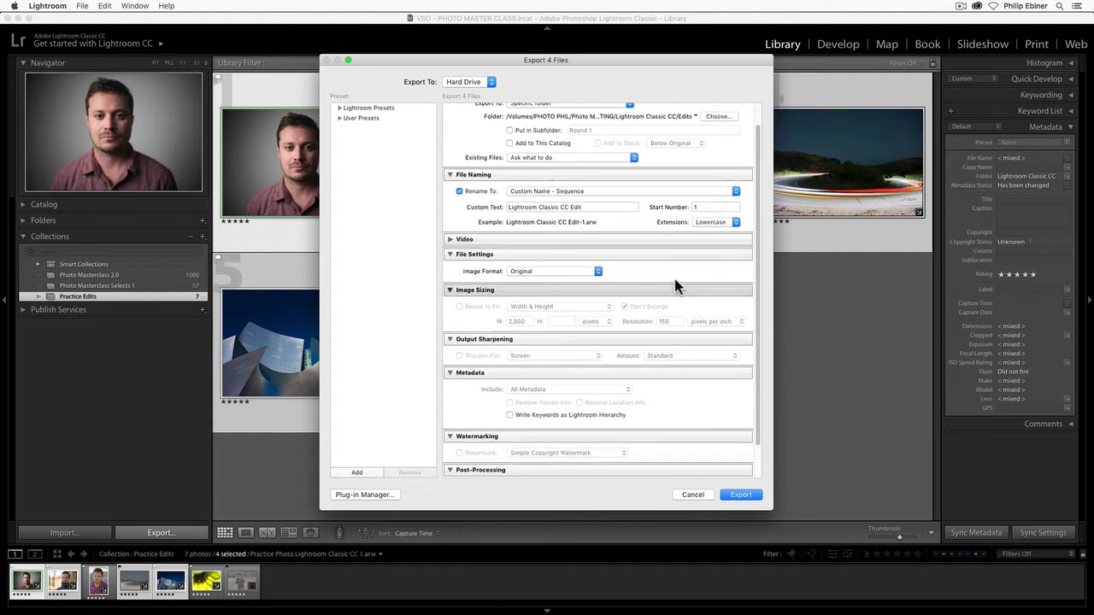
pyautogui.click(543, 272)
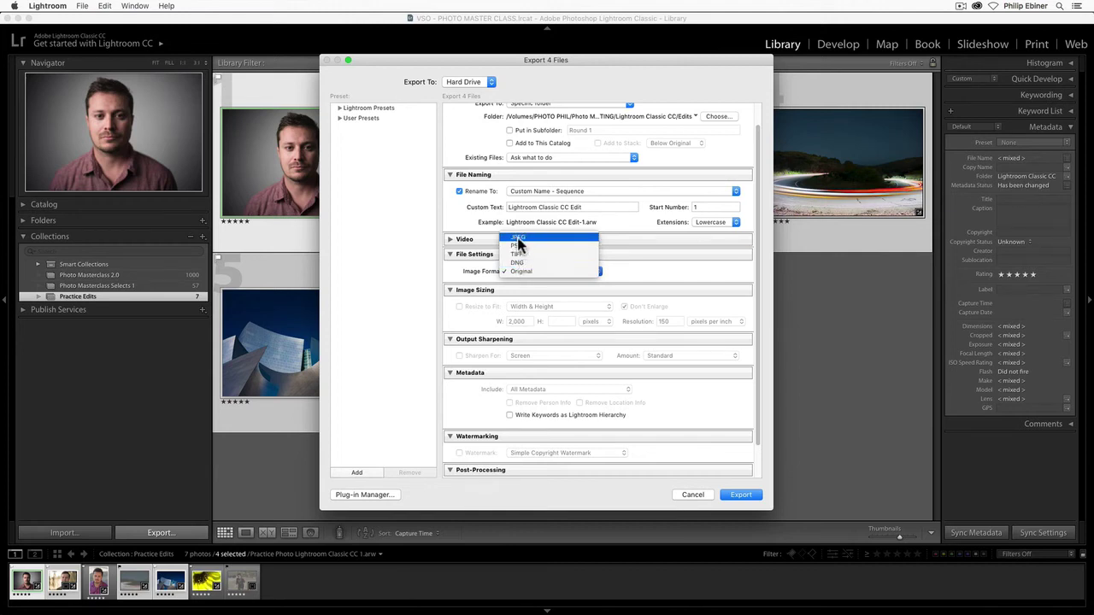
pyautogui.click(518, 237)
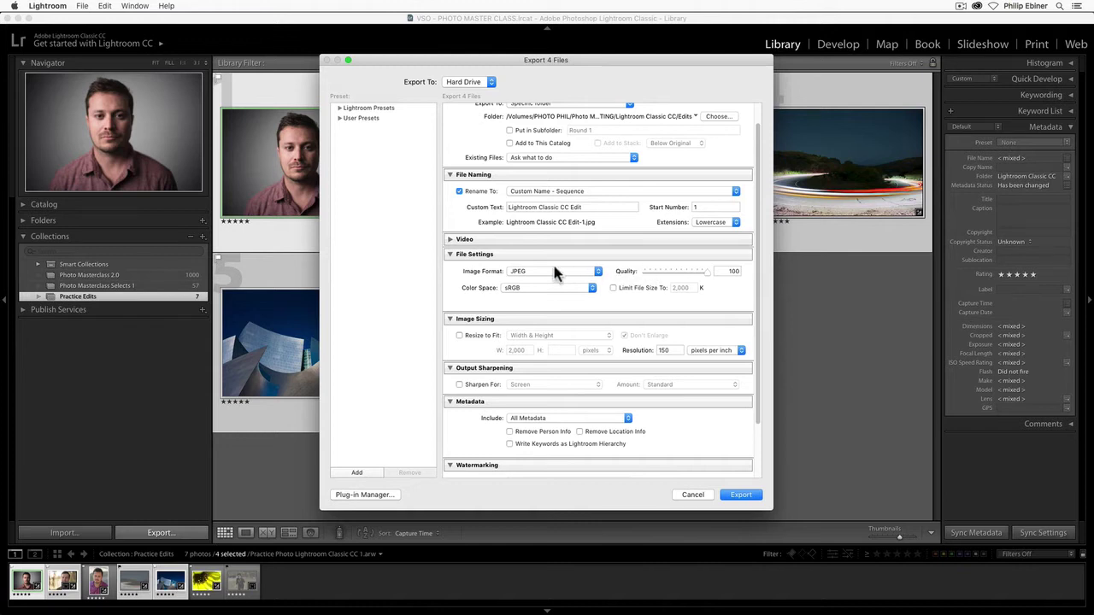
# Step: Limit the exported JPEG file size to 1000 K and review the available color spaces, keeping sRGB
pyautogui.click(702, 273)
pyautogui.moveTo(703, 275); pyautogui.dragTo(693, 275)
pyautogui.click(613, 288)
pyautogui.doubleClick(685, 288)
pyautogui.write('1000')
pyautogui.moveTo(687, 287); pyautogui.dragTo(662, 287)
pyautogui.click(539, 288)
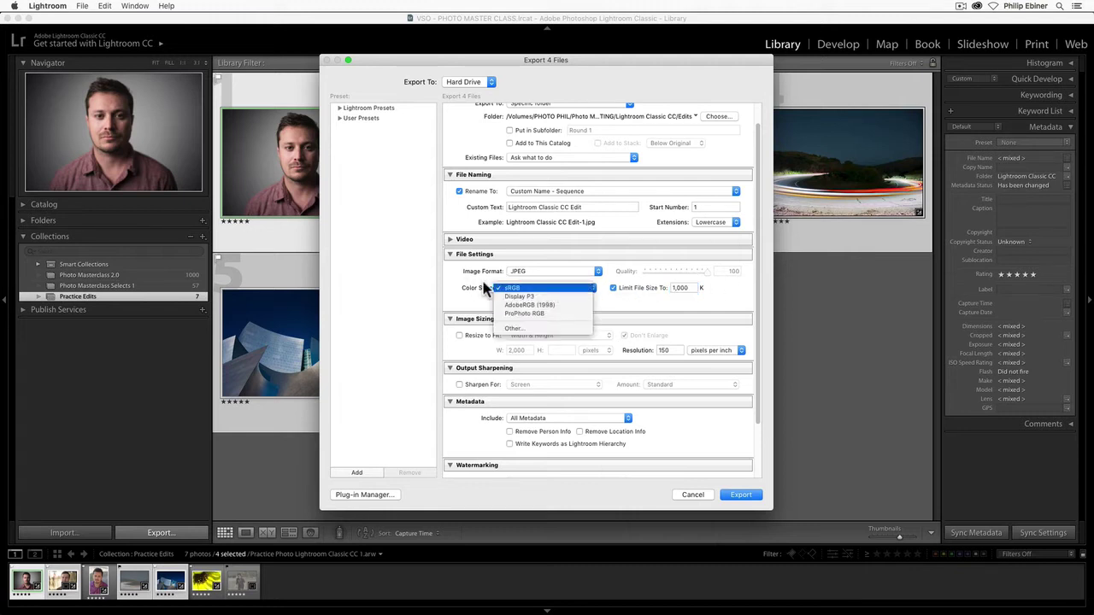
pyautogui.click(455, 274)
# Step: Turn on resizing to fit by width and height, with a width of 500 pixels
pyautogui.scroll(-2, 706, 275)
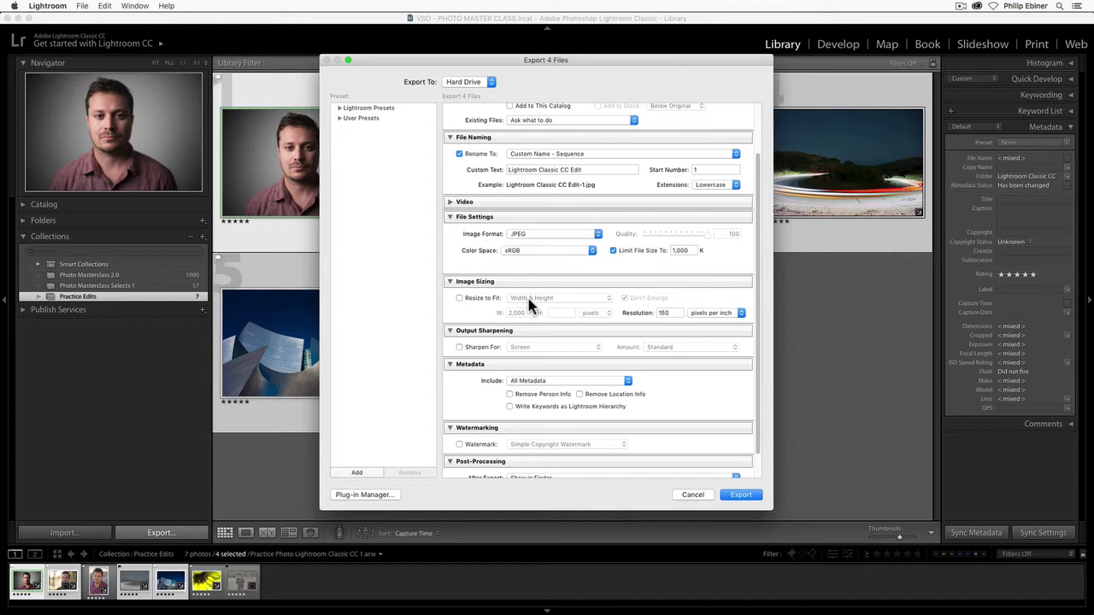
pyautogui.click(460, 298)
pyautogui.click(521, 312)
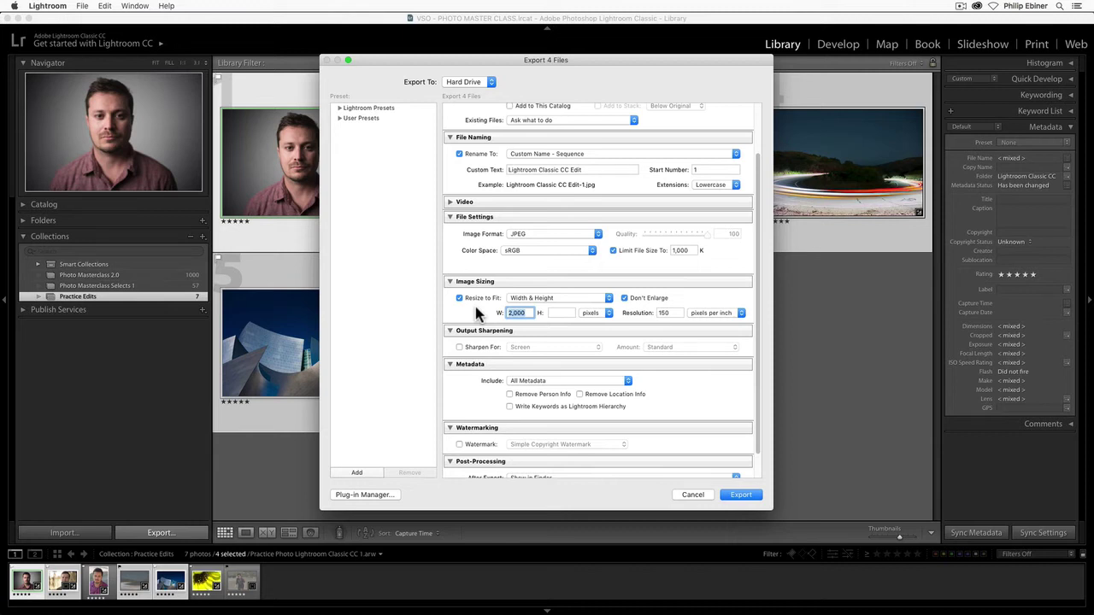
pyautogui.write('500')
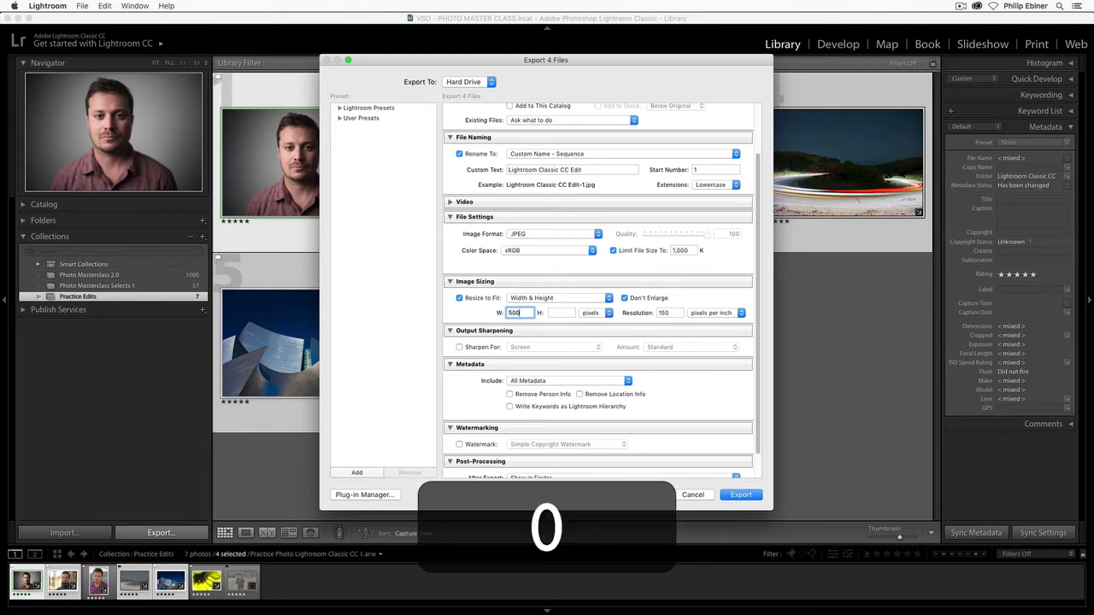
pyautogui.click(601, 314)
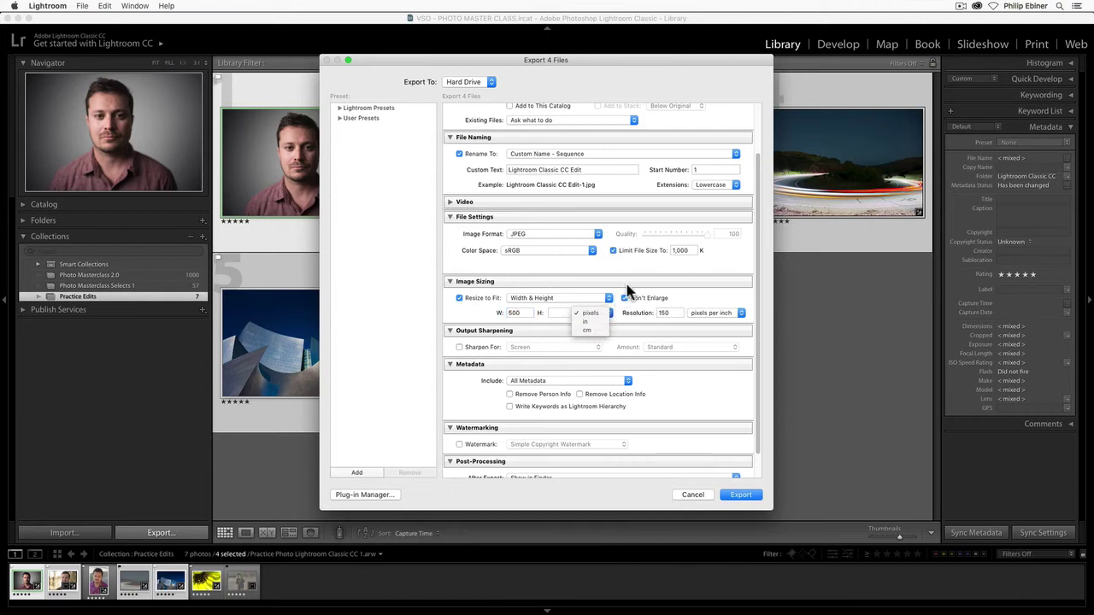
pyautogui.click(673, 282)
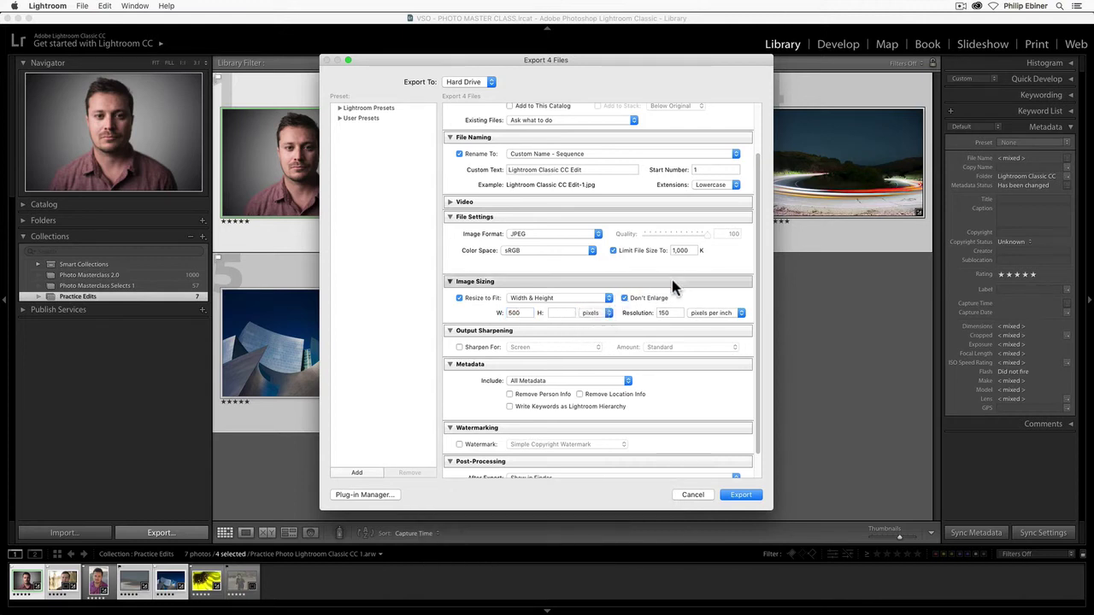
# Step: Set the resize width of the exported images to 1000 pixels
pyautogui.doubleClick(514, 313)
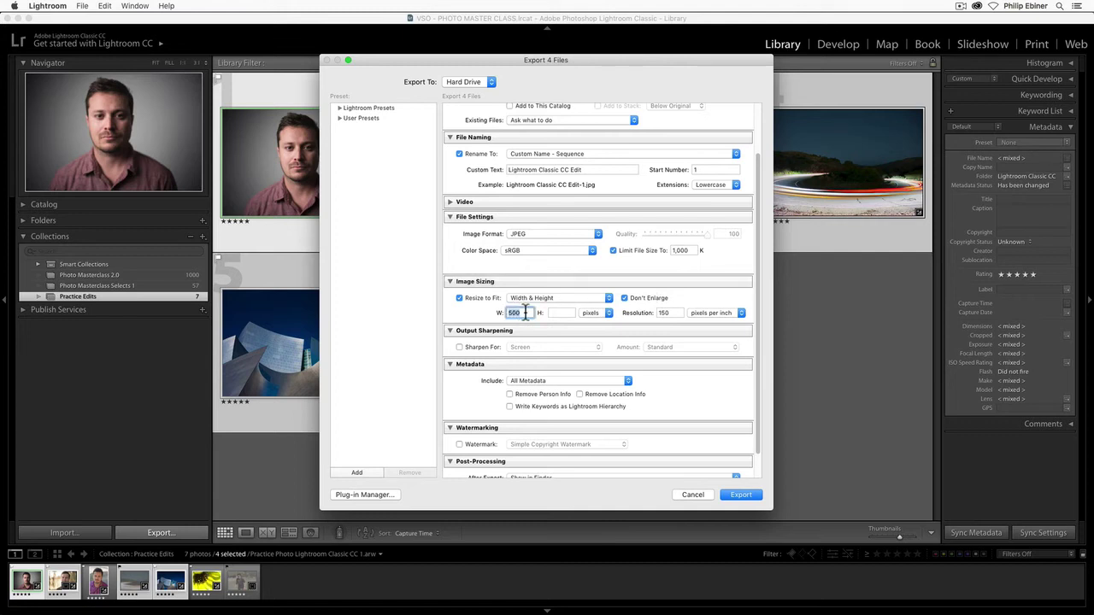
pyautogui.click(525, 313)
pyautogui.press('super+a')
pyautogui.doubleClick(523, 313)
pyautogui.write('1000')
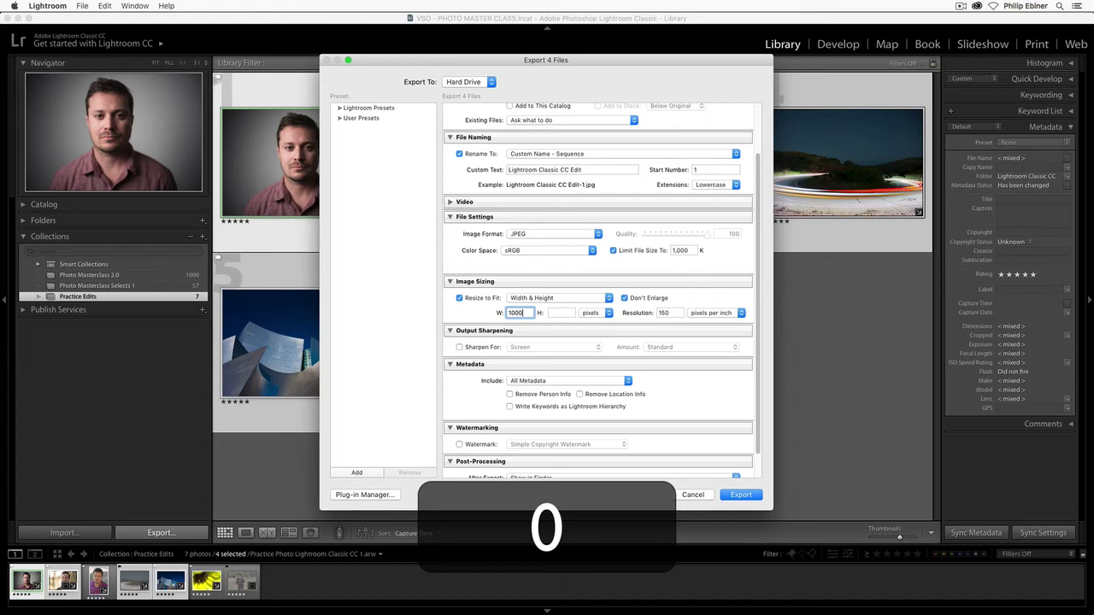
pyautogui.click(683, 292)
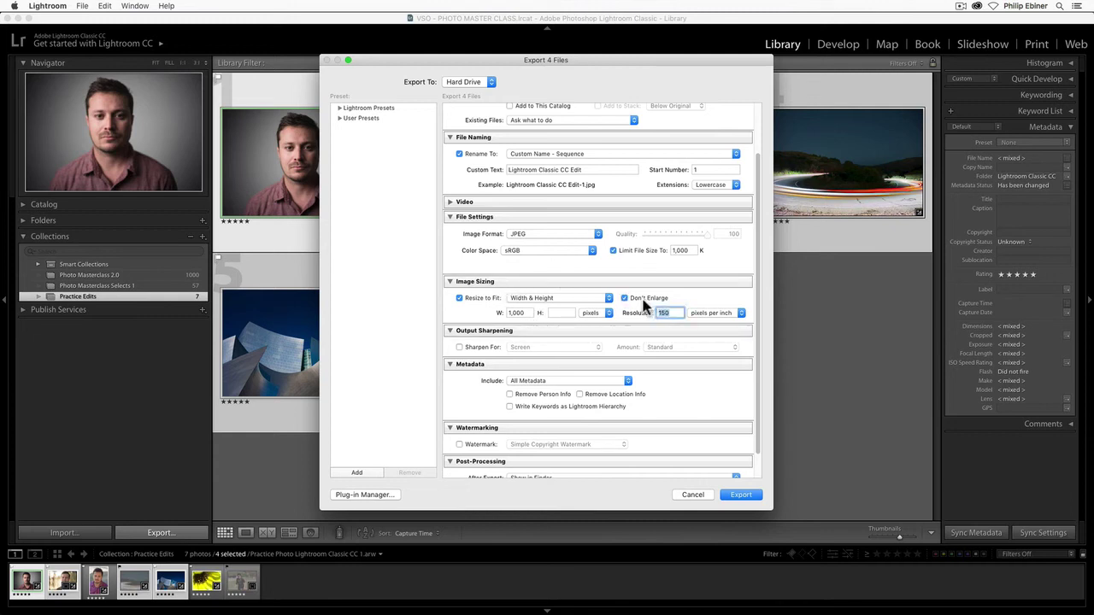
# Step: Try export resolutions of 300 and 75, and return the resolution to 150 pixels per inch
pyautogui.click(718, 314)
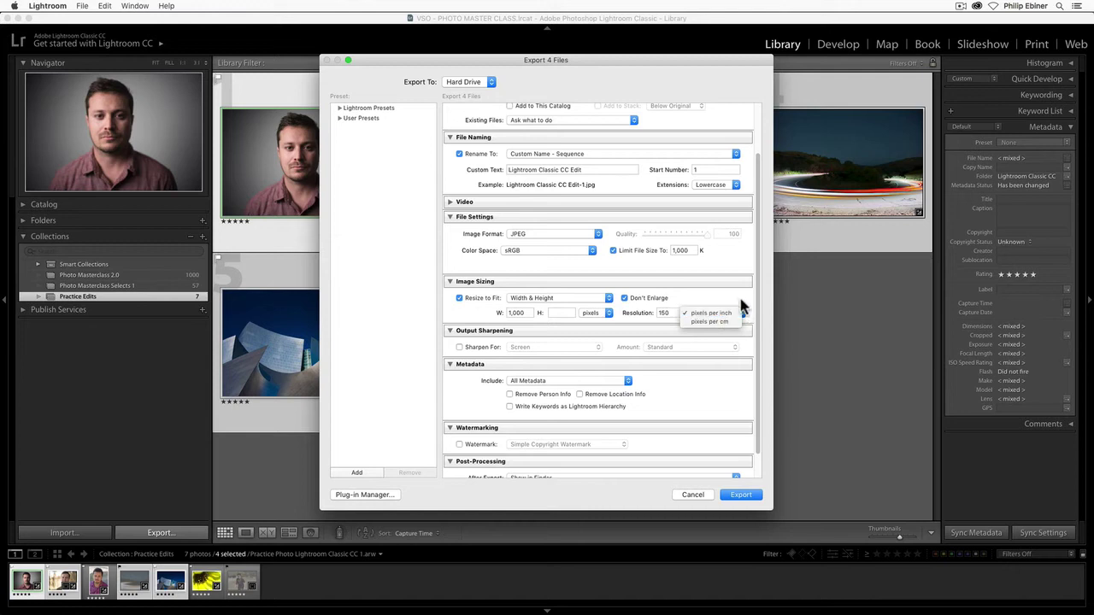
pyautogui.click(727, 313)
pyautogui.click(722, 314)
pyautogui.click(702, 315)
pyautogui.doubleClick(671, 313)
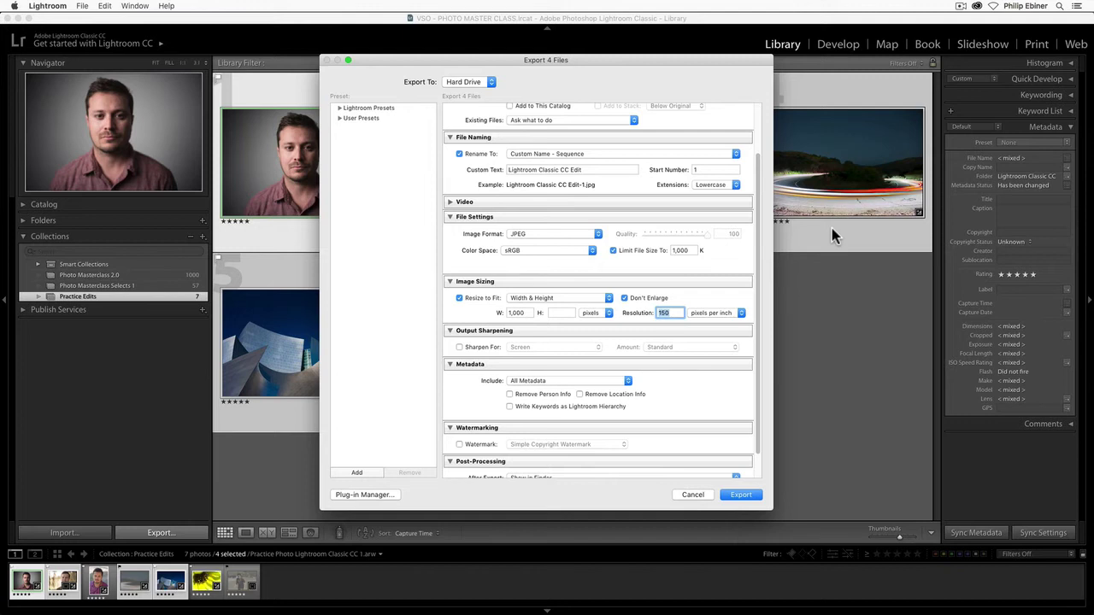
pyautogui.write('300')
pyautogui.doubleClick(669, 313)
pyautogui.write('75')
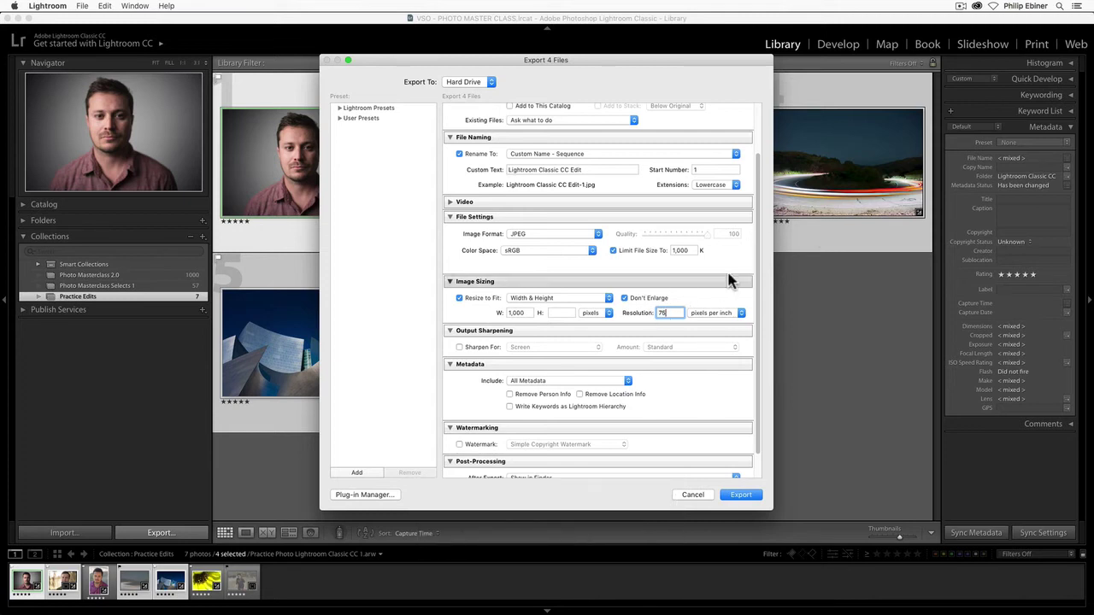
pyautogui.doubleClick(665, 313)
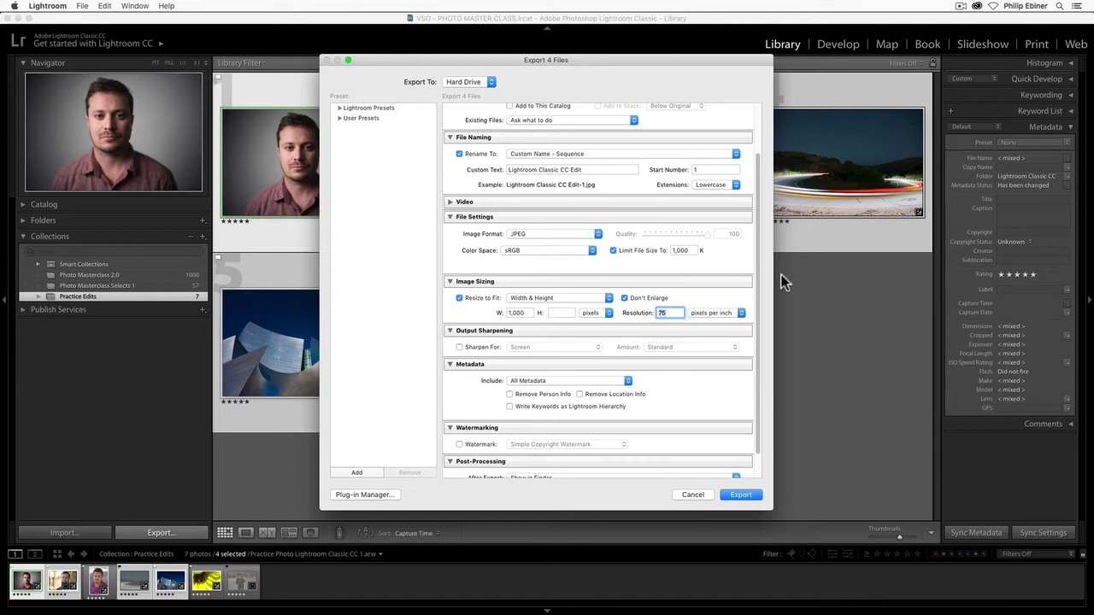
pyautogui.write('150')
# Step: Try output sharpening with the Matte Paper and Glossy Paper options, and turn the sharpening back off
pyautogui.scroll(-1, 735, 261)
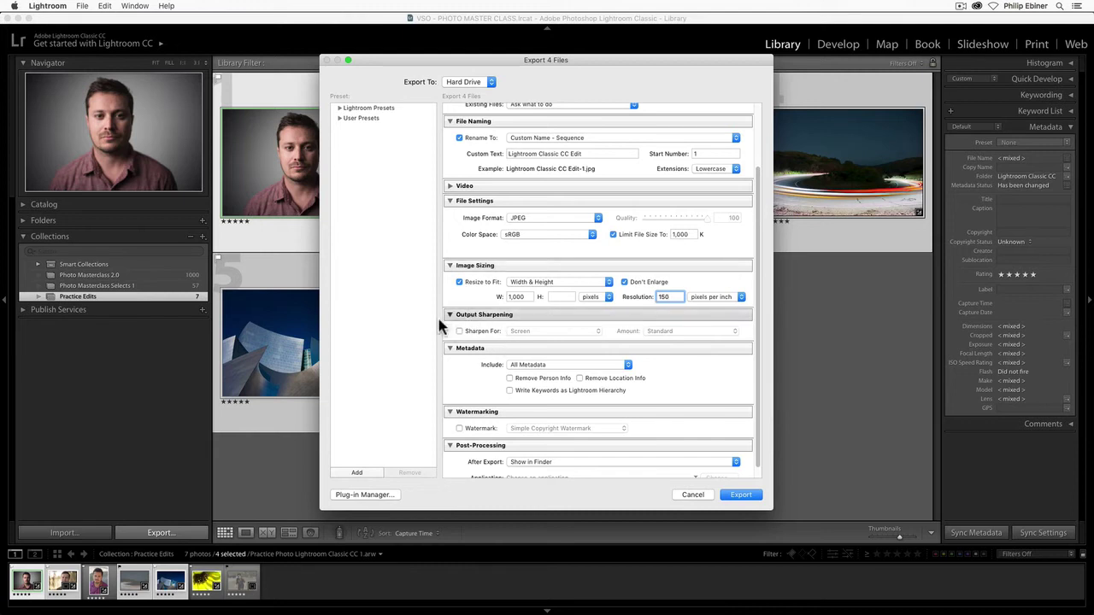
pyautogui.click(460, 330)
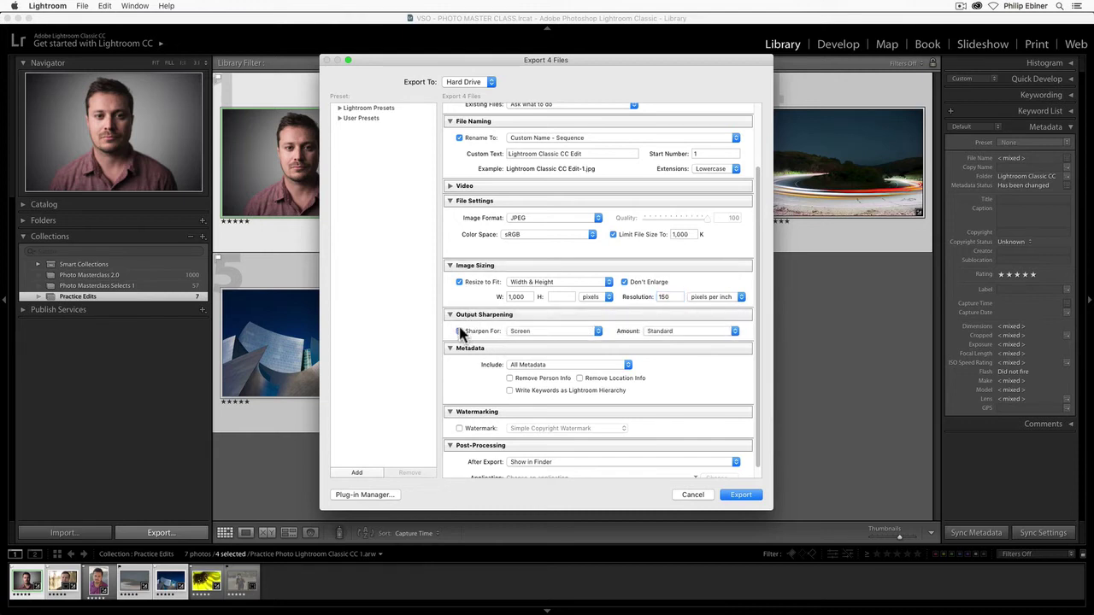
pyautogui.click(521, 332)
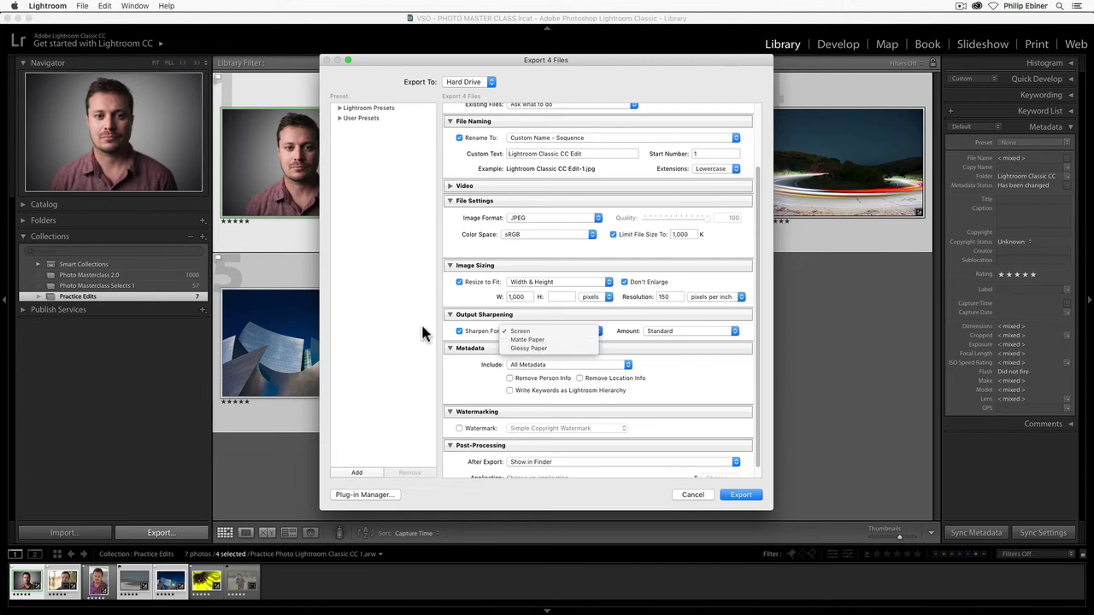
pyautogui.click(493, 340)
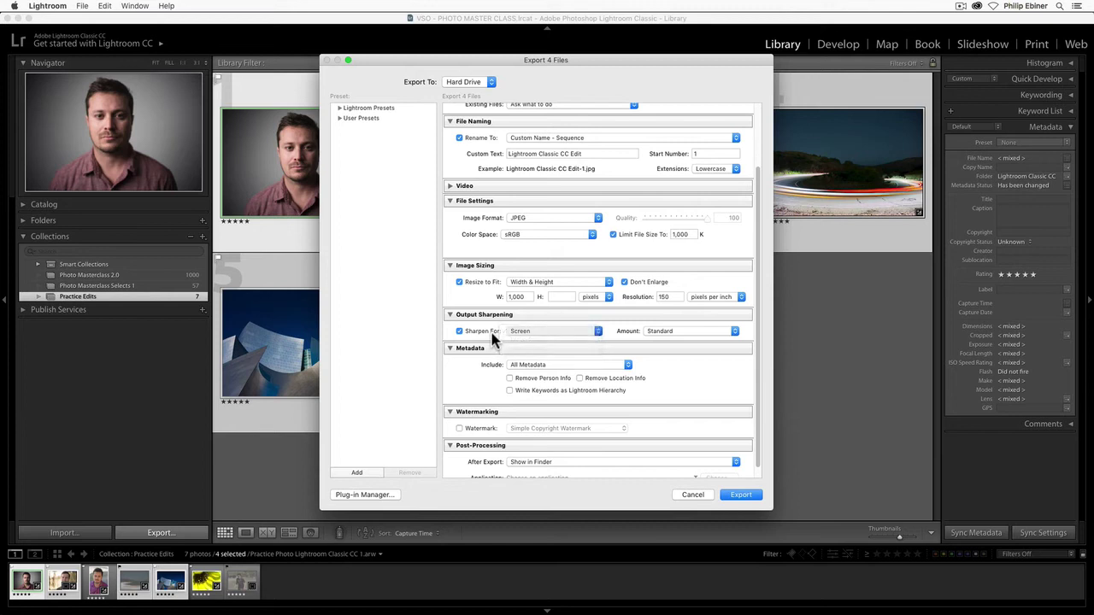
pyautogui.click(542, 332)
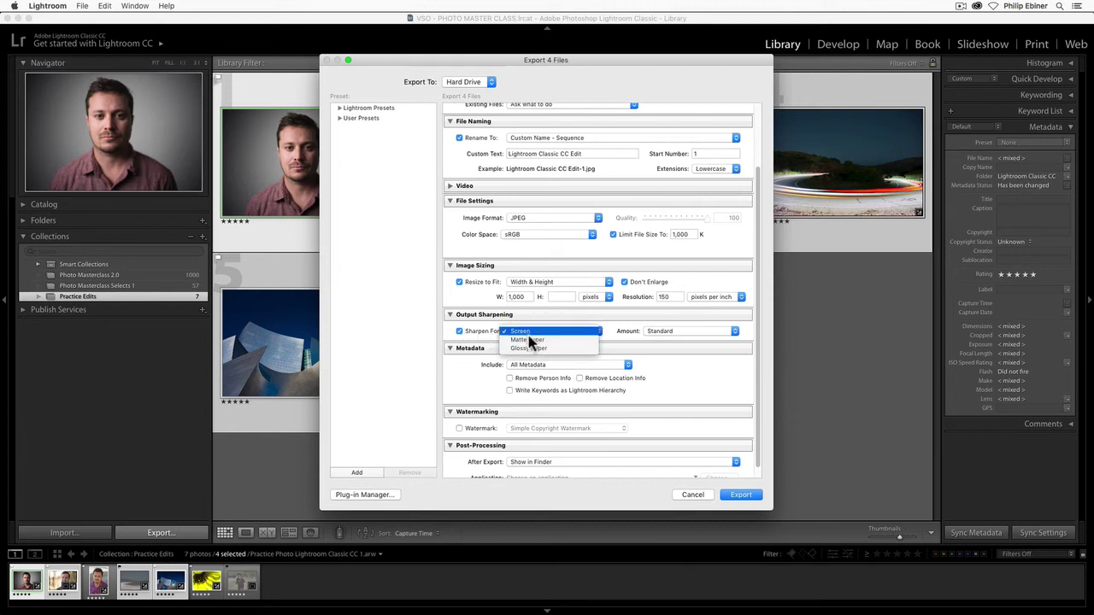
pyautogui.click(533, 339)
pyautogui.click(542, 333)
pyautogui.click(540, 338)
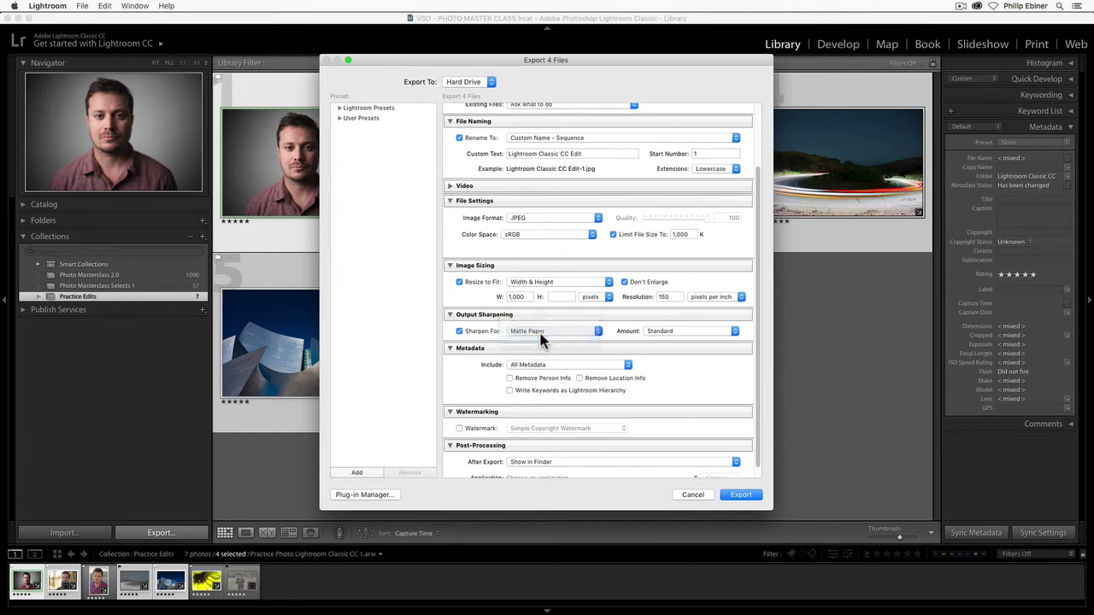
pyautogui.click(540, 338)
pyautogui.click(513, 346)
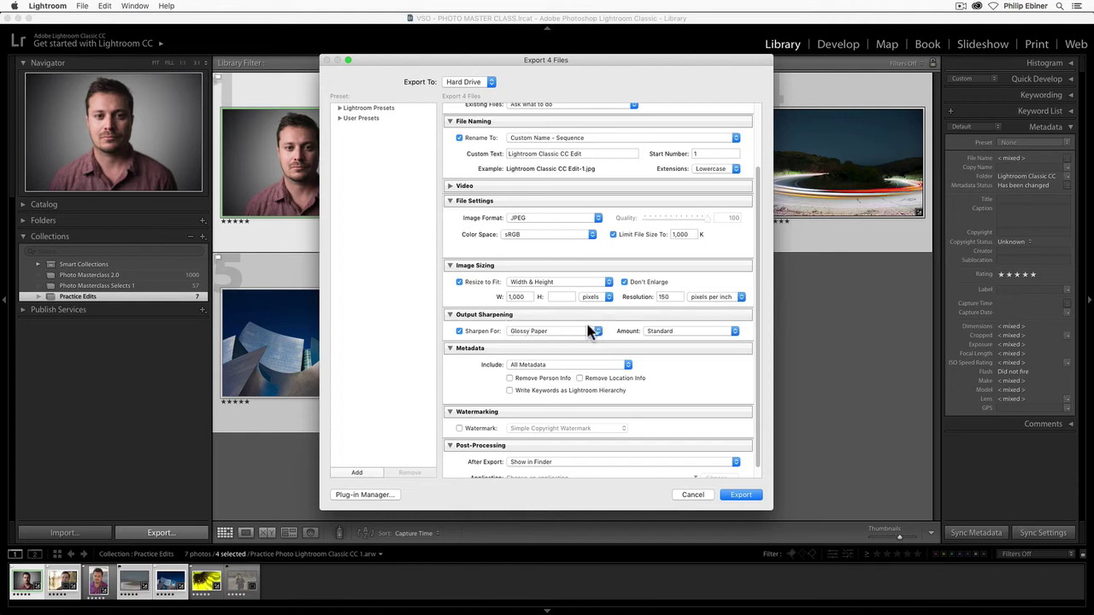
pyautogui.click(479, 335)
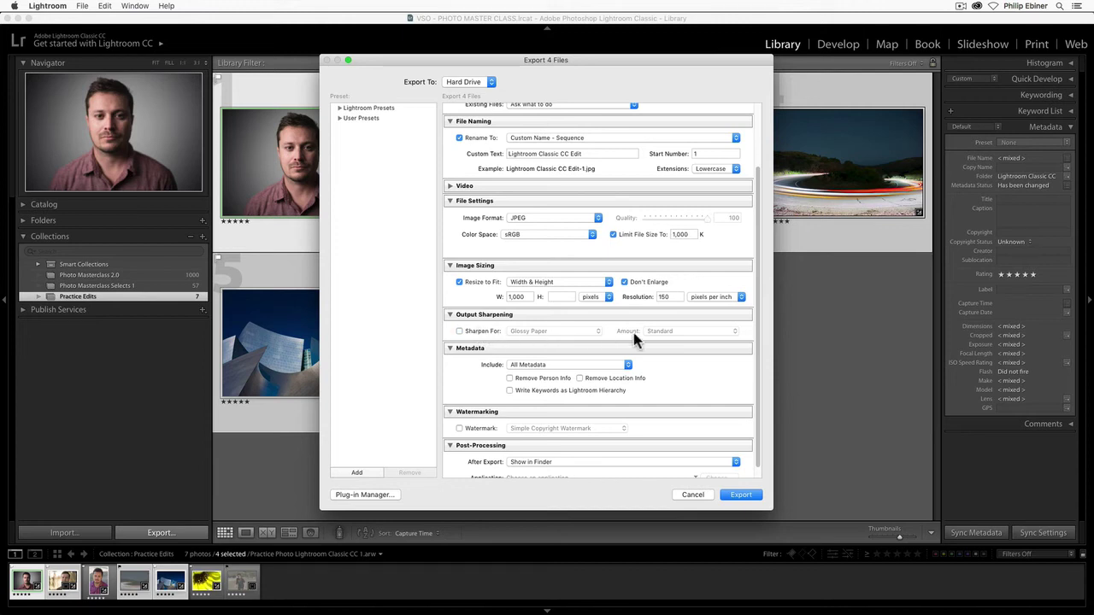
# Step: Keep all metadata included in the export, but remove the person info and location info
pyautogui.scroll(-1, 565, 352)
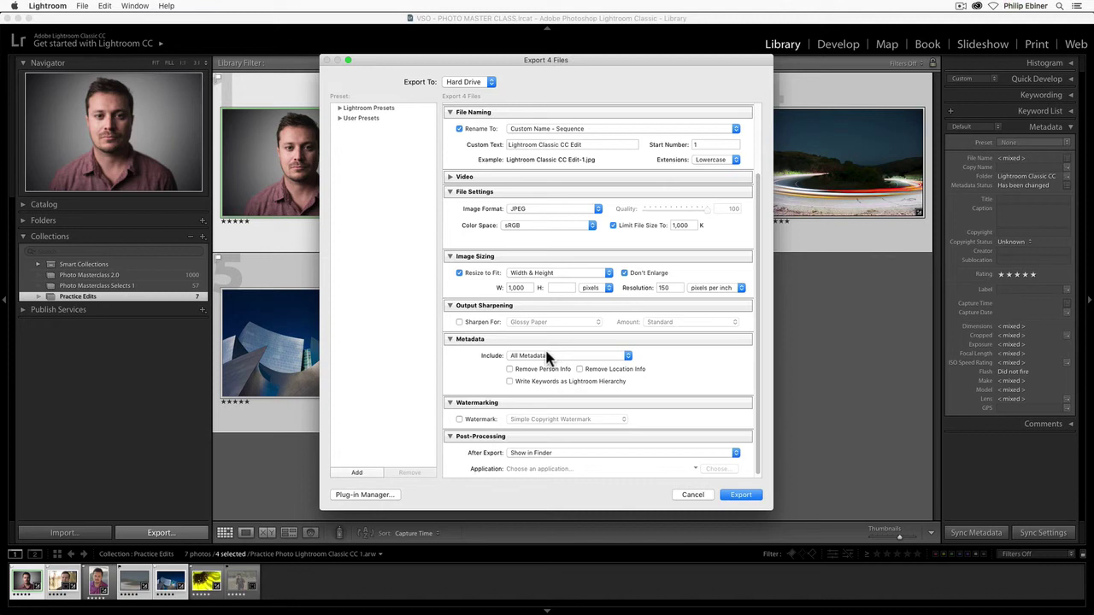
pyautogui.click(539, 356)
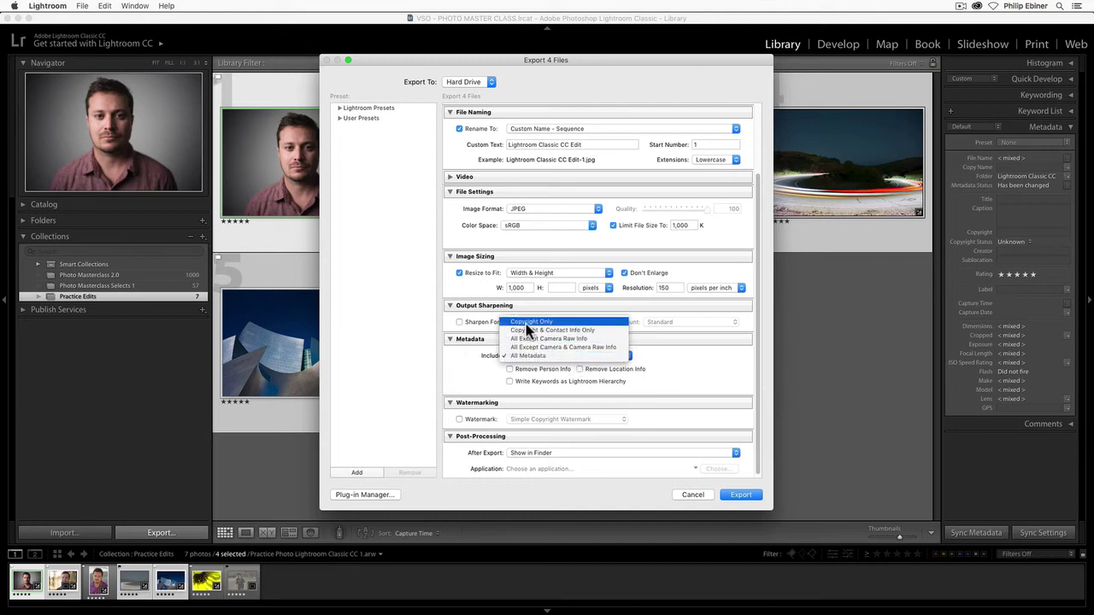
pyautogui.click(721, 358)
pyautogui.click(580, 369)
pyautogui.click(510, 369)
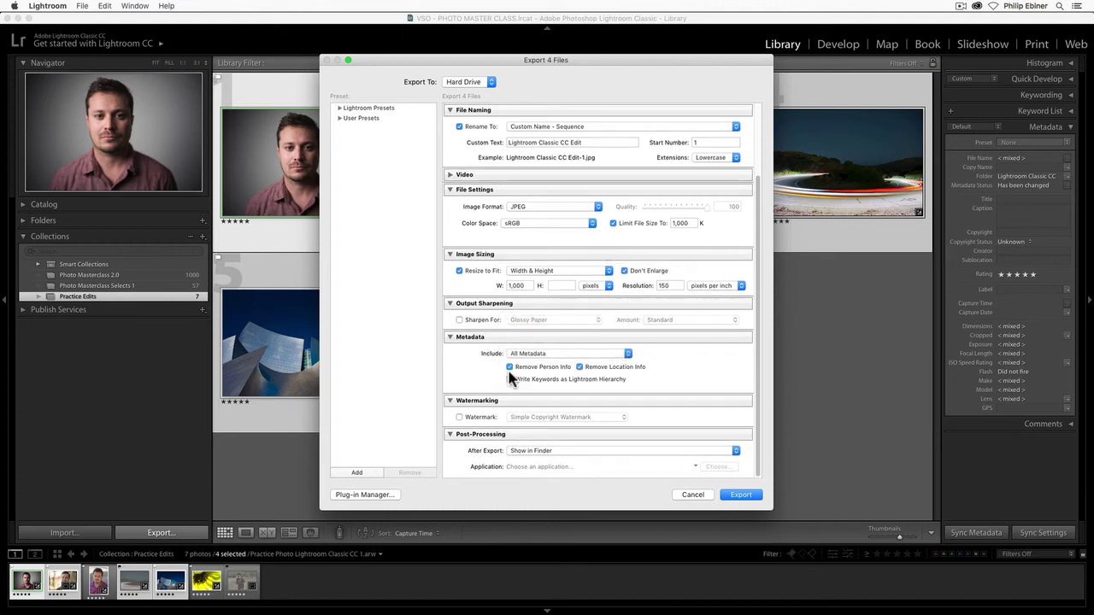
# Step: Turn on watermarking for the export and open the text watermark for editing in the Watermark Editor
pyautogui.click(481, 418)
pyautogui.click(542, 417)
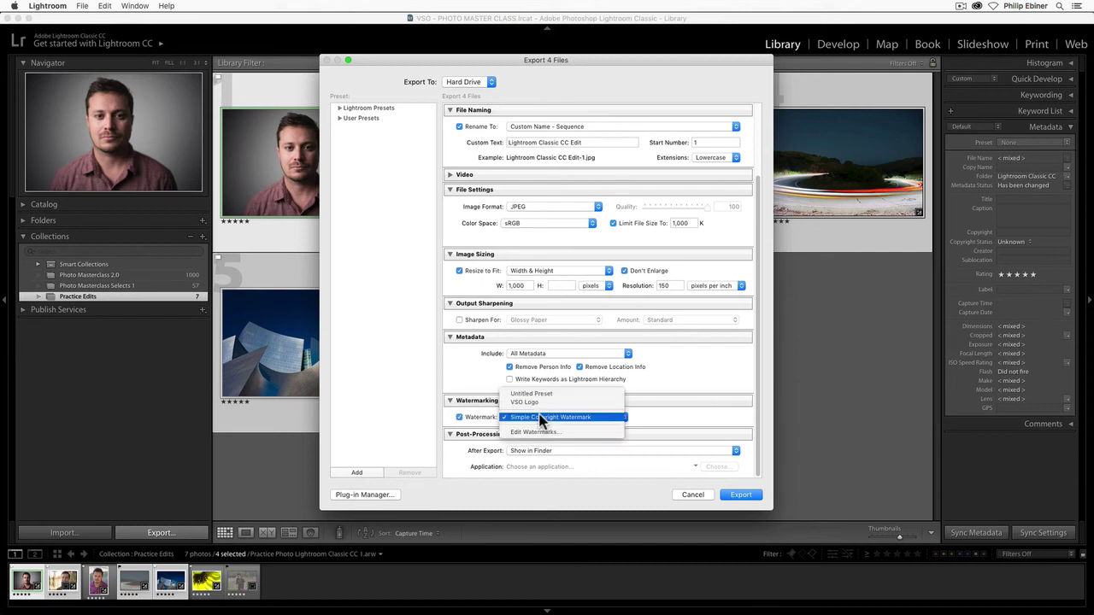
pyautogui.click(537, 433)
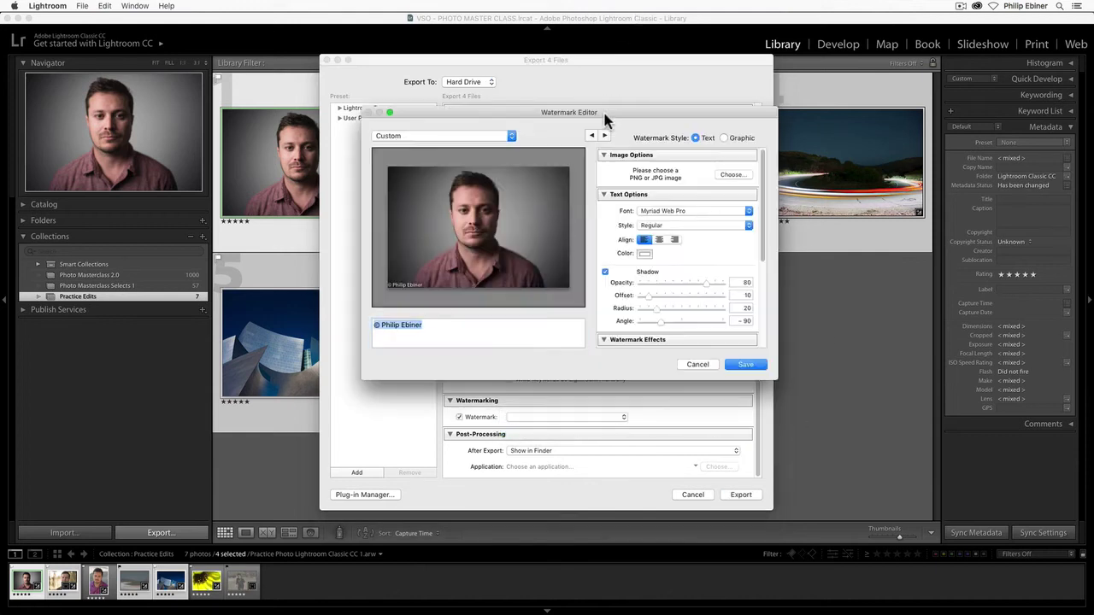
pyautogui.click(470, 337)
pyautogui.moveTo(470, 337); pyautogui.dragTo(383, 328)
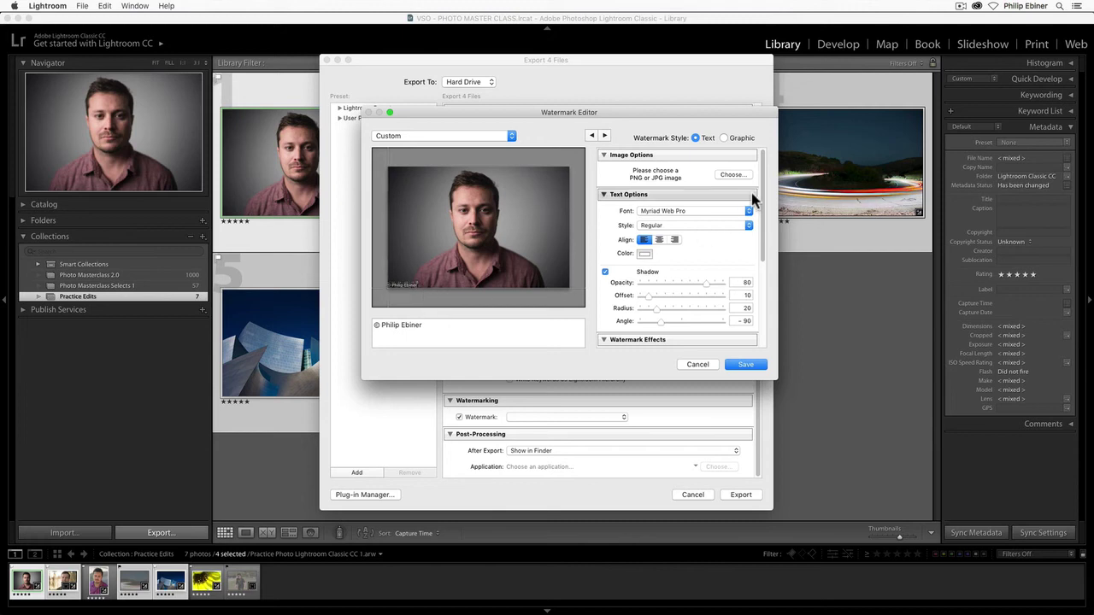
# Step: Try enlarging the copyright text watermark to a proportional size of 18
pyautogui.scroll(-2, 760, 264)
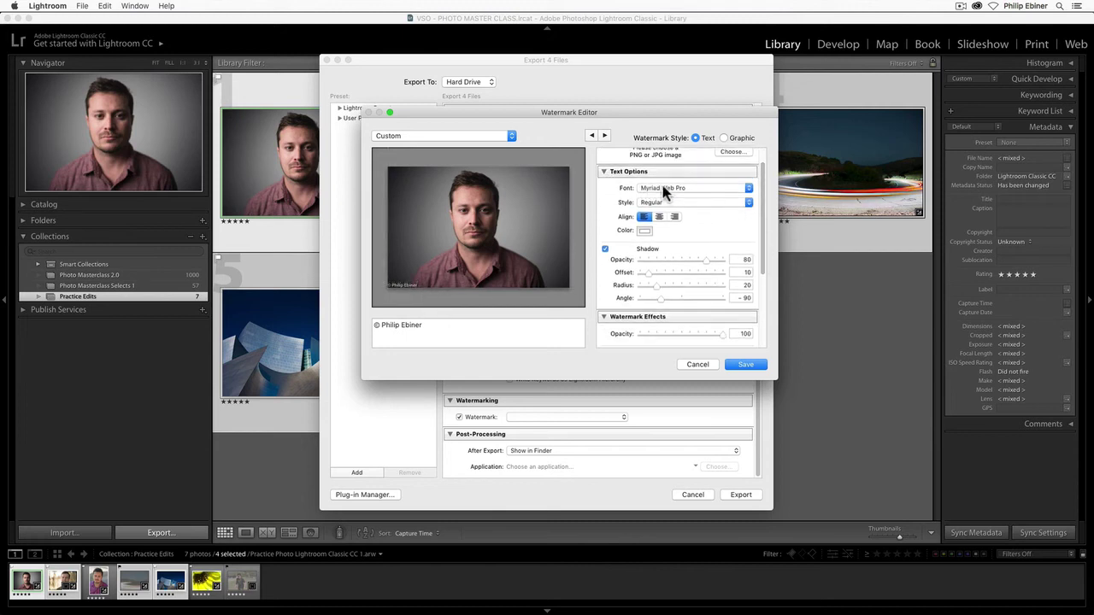
pyautogui.scroll(-5, 619, 248)
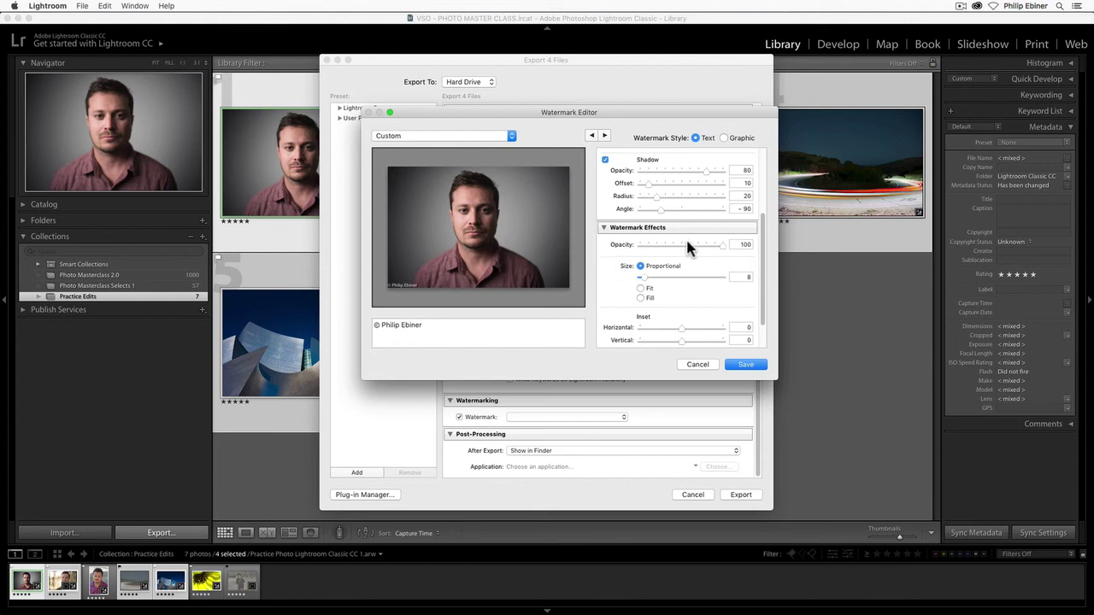
pyautogui.moveTo(687, 240); pyautogui.dragTo(716, 247)
pyautogui.scroll(-2, 611, 282)
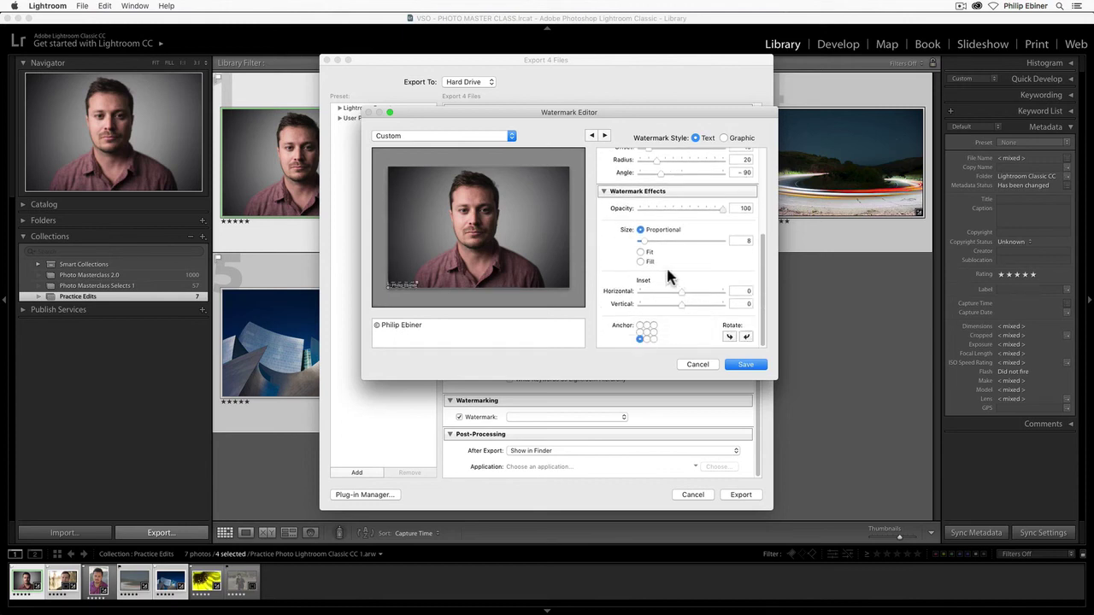
pyautogui.moveTo(646, 243)
pyautogui.mouseDown()
pyautogui.moveTo(665, 242)
pyautogui.moveTo(649, 245)
pyautogui.mouseUp()
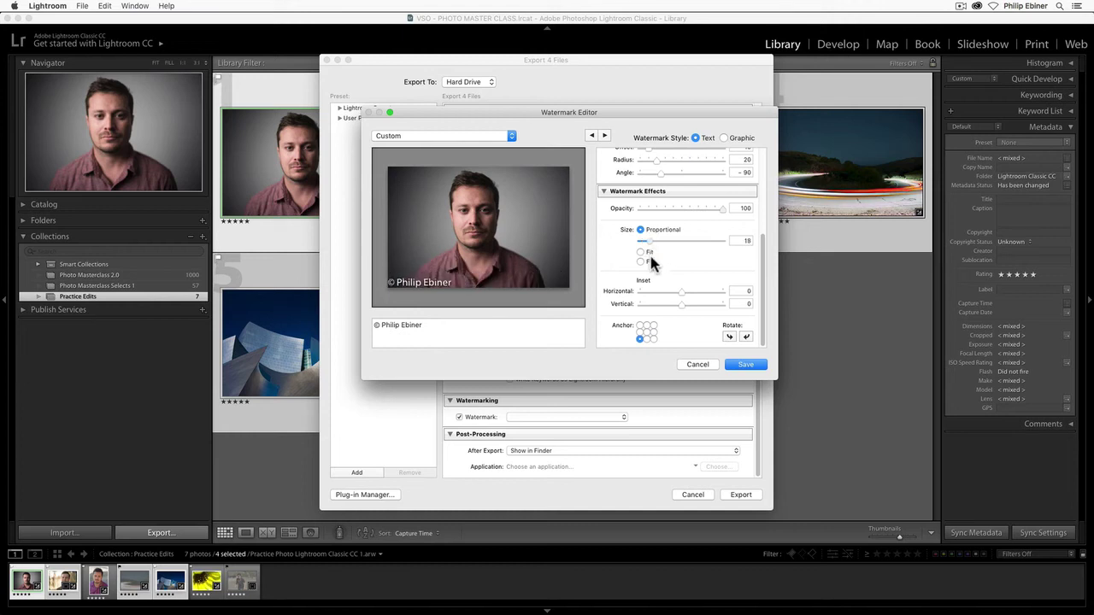
# Step: Try anchoring the watermark at the center of the photo with a size of 32 and an opacity of 33
pyautogui.click(647, 339)
pyautogui.click(653, 339)
pyautogui.click(647, 332)
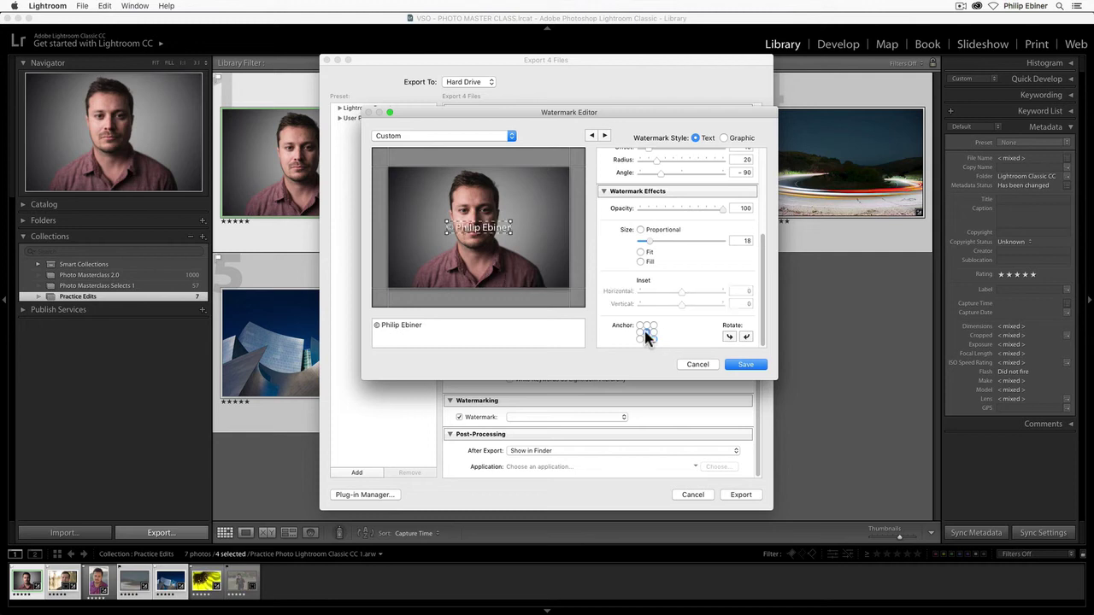
pyautogui.moveTo(656, 242); pyautogui.dragTo(657, 239)
pyautogui.click(667, 207)
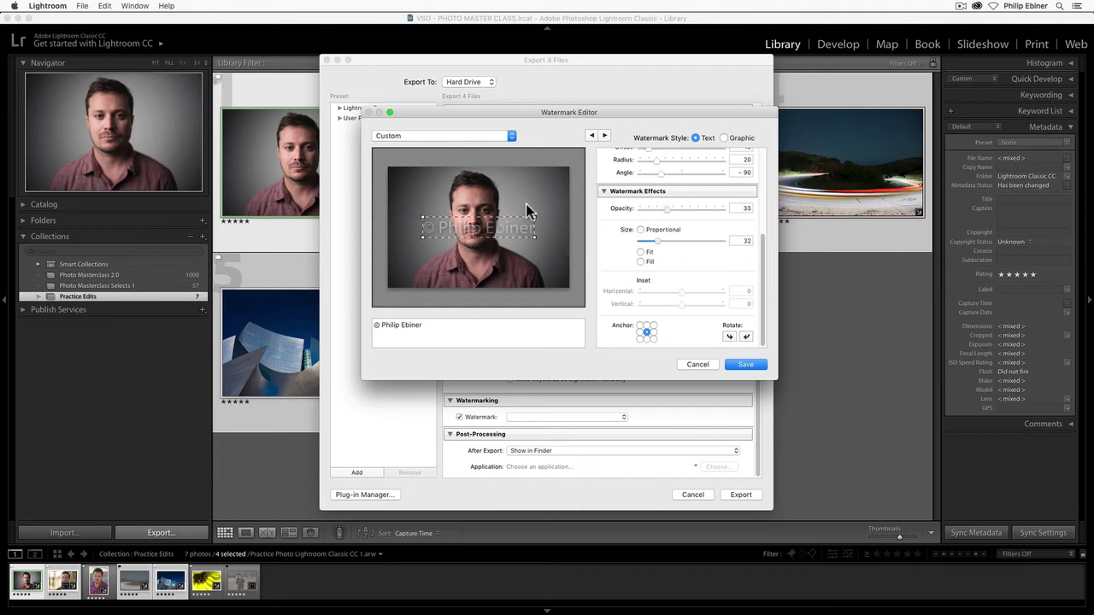
# Step: Try shrinking the watermark and anchoring it in the photo's lower-left corner
pyautogui.moveTo(535, 217); pyautogui.dragTo(507, 219)
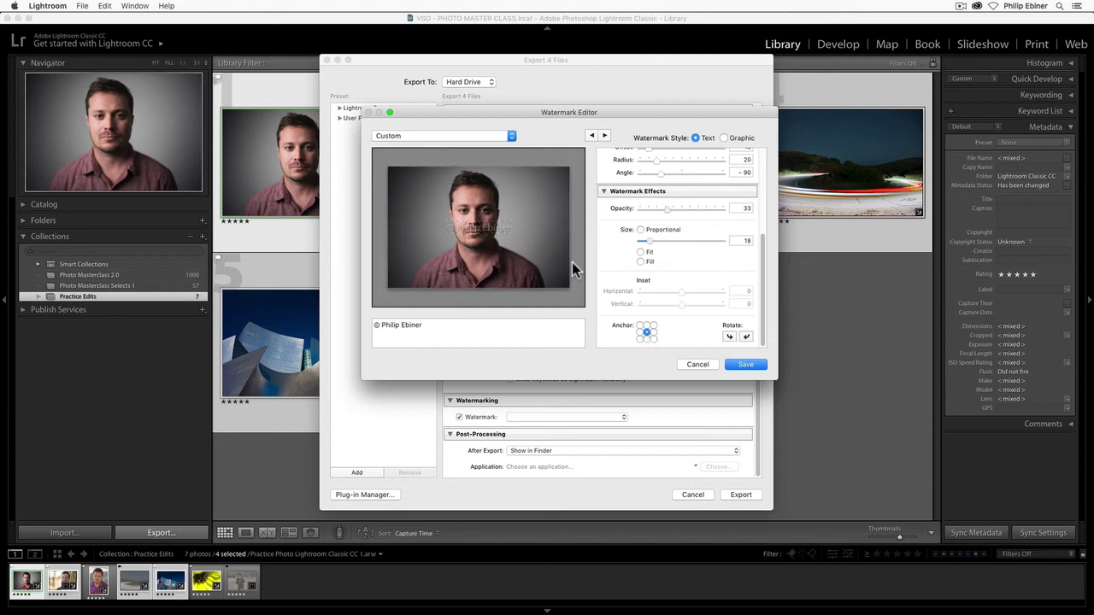
pyautogui.click(640, 339)
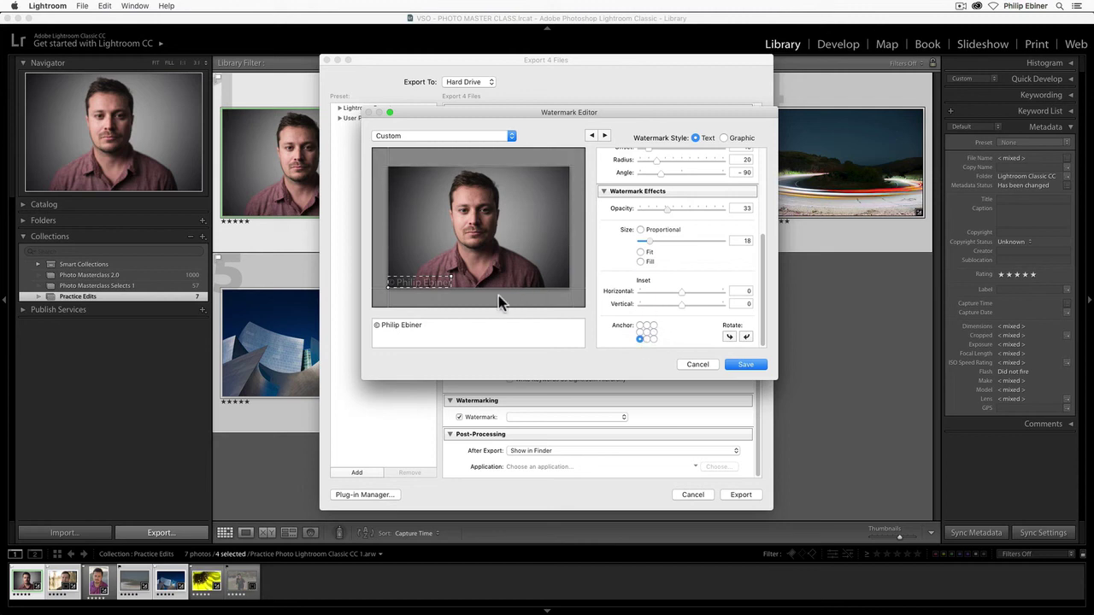
pyautogui.moveTo(452, 274); pyautogui.dragTo(433, 289)
# Step: Open the image chooser for a graphic watermark and dismiss it without choosing a file
pyautogui.moveTo(760, 241); pyautogui.dragTo(763, 159)
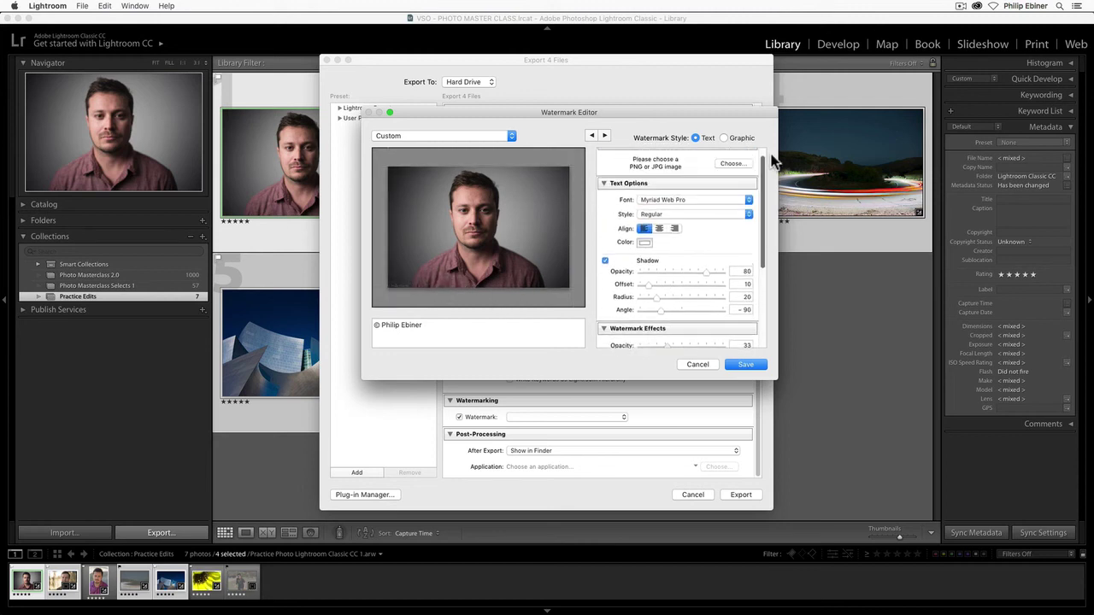
pyautogui.click(725, 175)
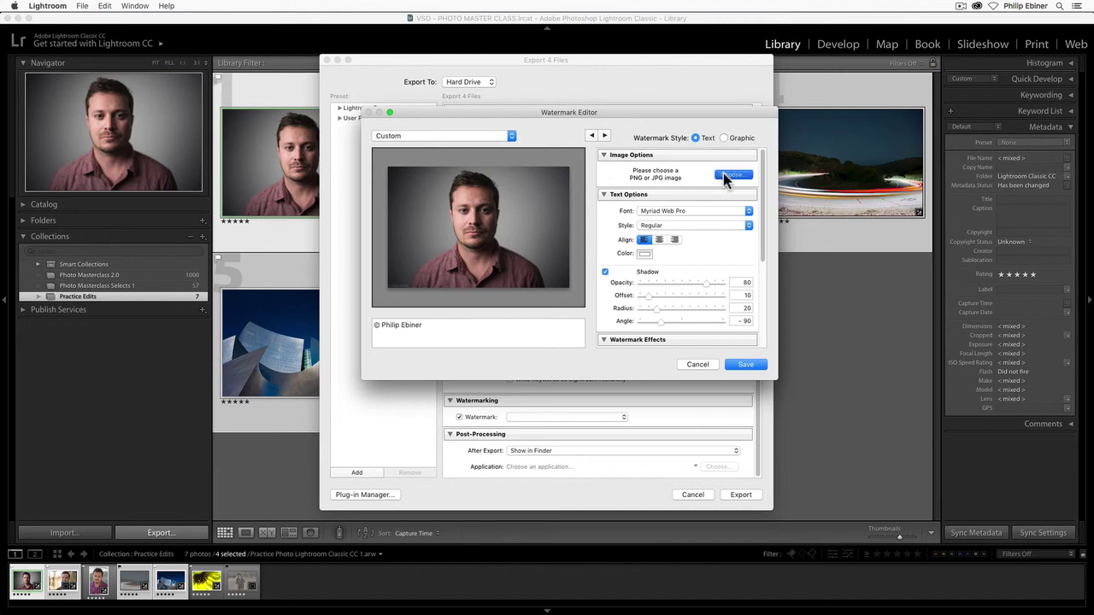
pyautogui.click(851, 453)
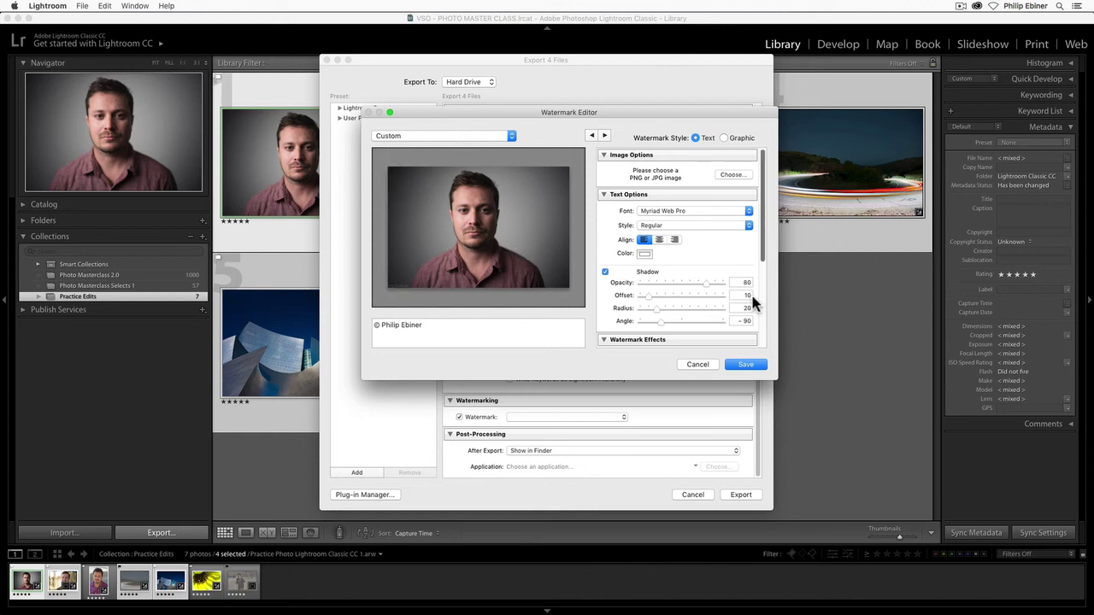
# Step: View the available watermark presets and close the Watermark Editor without saving the text watermark
pyautogui.click(472, 136)
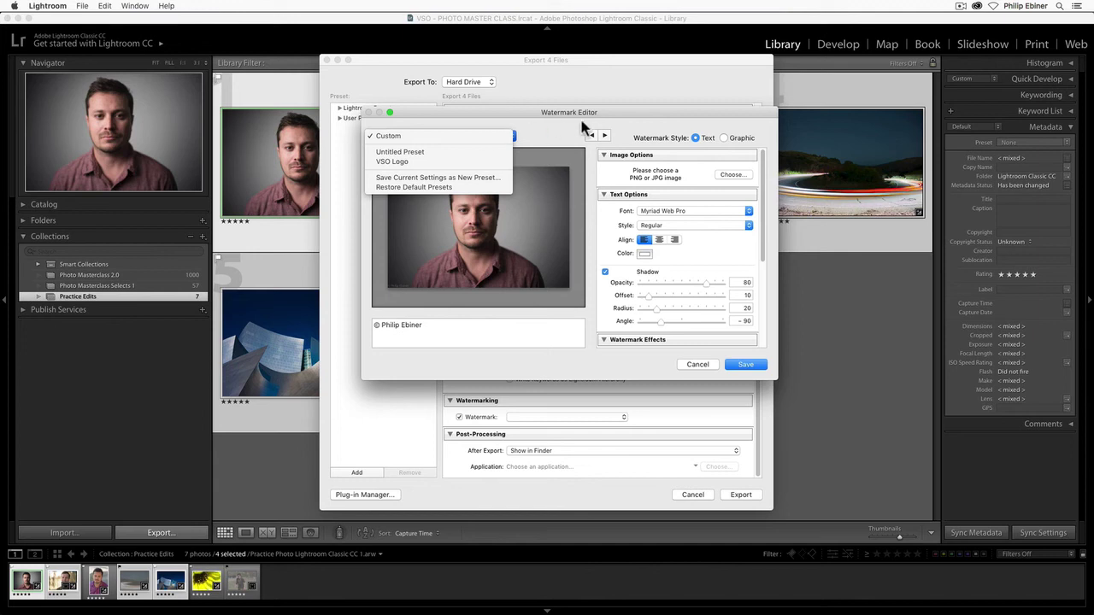
pyautogui.click(575, 128)
pyautogui.click(474, 139)
pyautogui.click(491, 136)
pyautogui.click(697, 364)
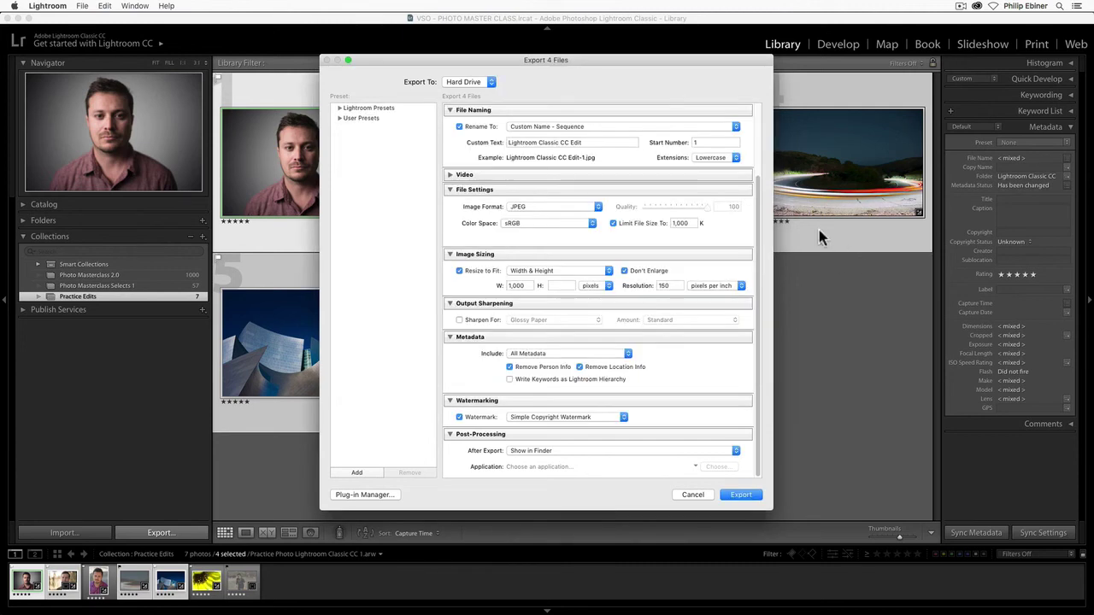
# Step: Try the VSO Logo watermark, preview it in the Watermark Editor, and turn watermarking back off
pyautogui.click(574, 418)
pyautogui.click(572, 403)
pyautogui.click(593, 417)
pyautogui.click(609, 446)
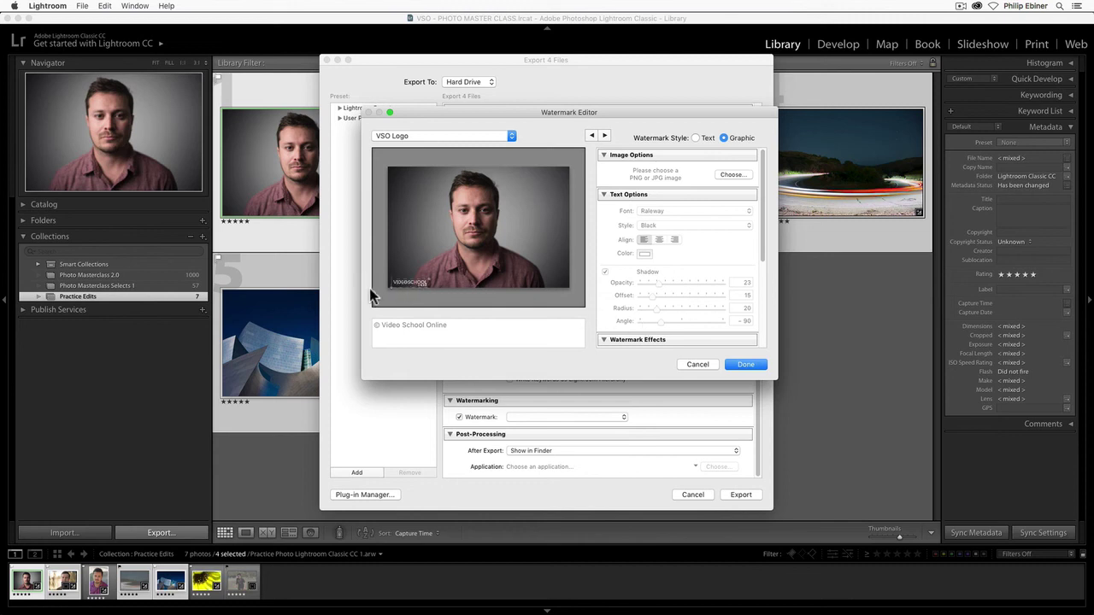
pyautogui.click(697, 364)
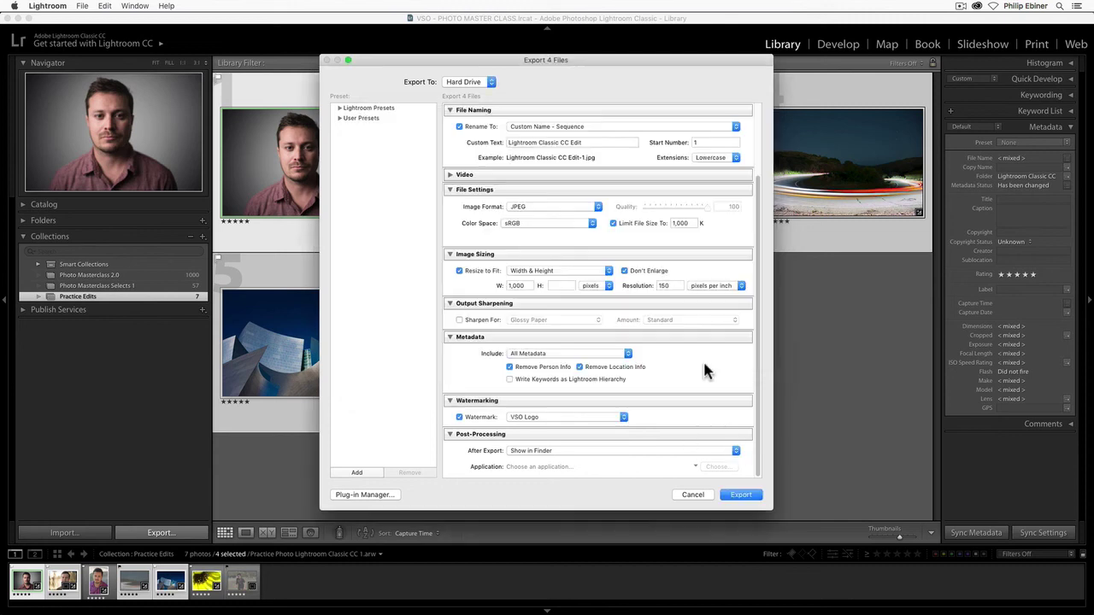
pyautogui.click(459, 417)
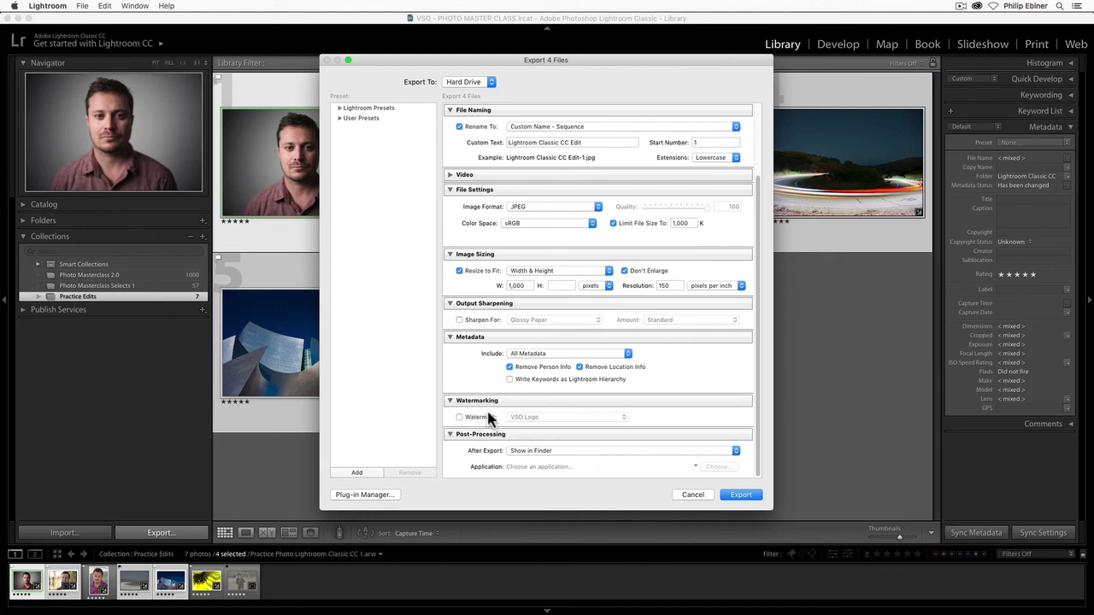
# Step: Keep Show in Finder as the action after export and export the four photos
pyautogui.click(605, 451)
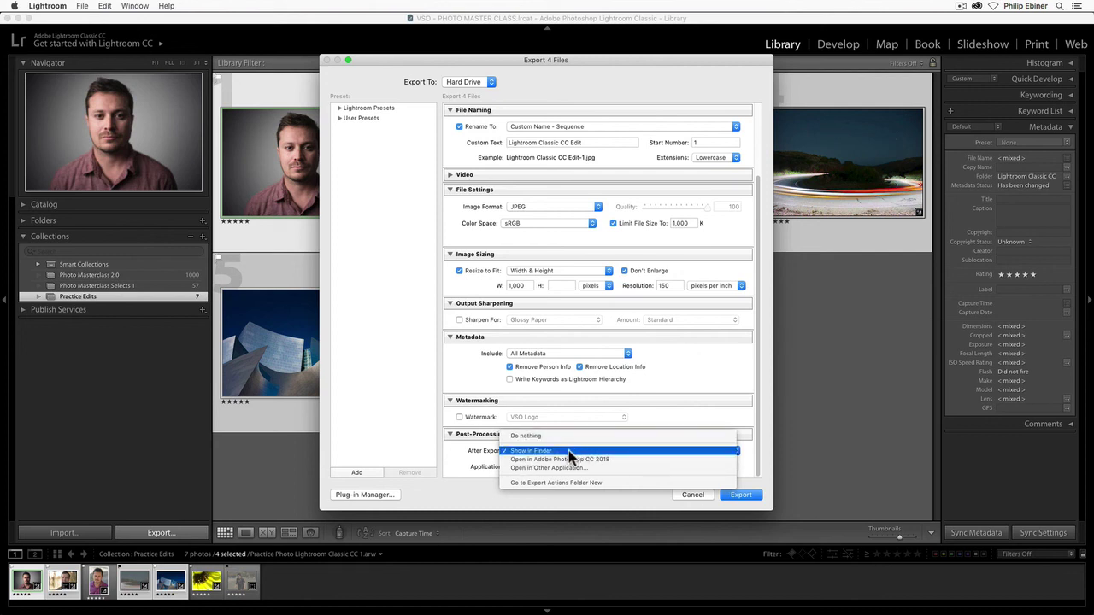
pyautogui.click(764, 495)
pyautogui.click(742, 495)
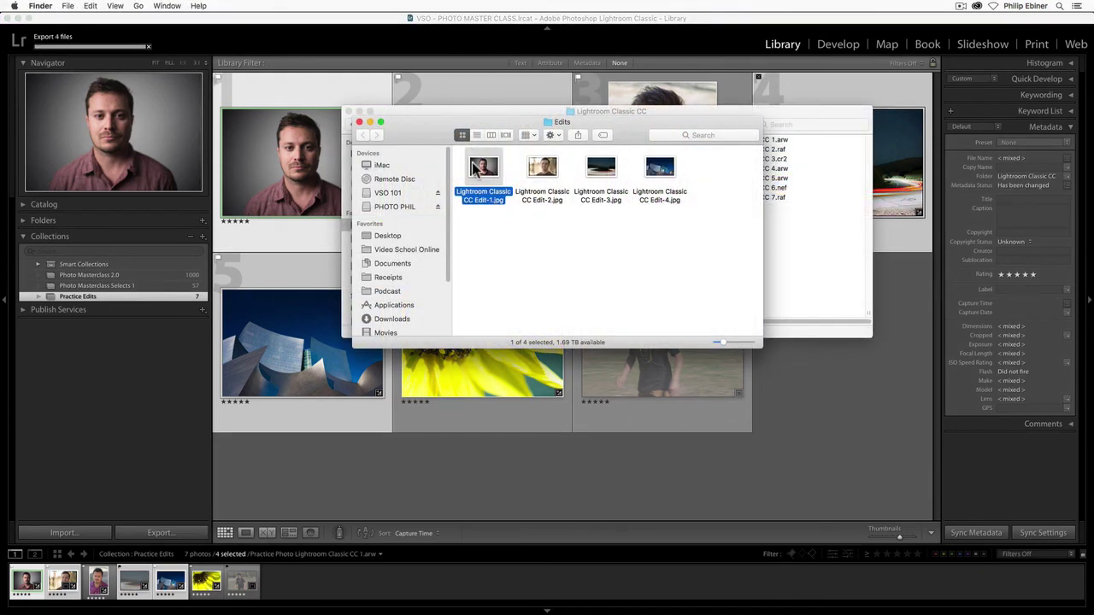
# Step: Show the Edits folder in column view in an enlarged Finder window and examine the details of each exported JPEG
pyautogui.click(492, 135)
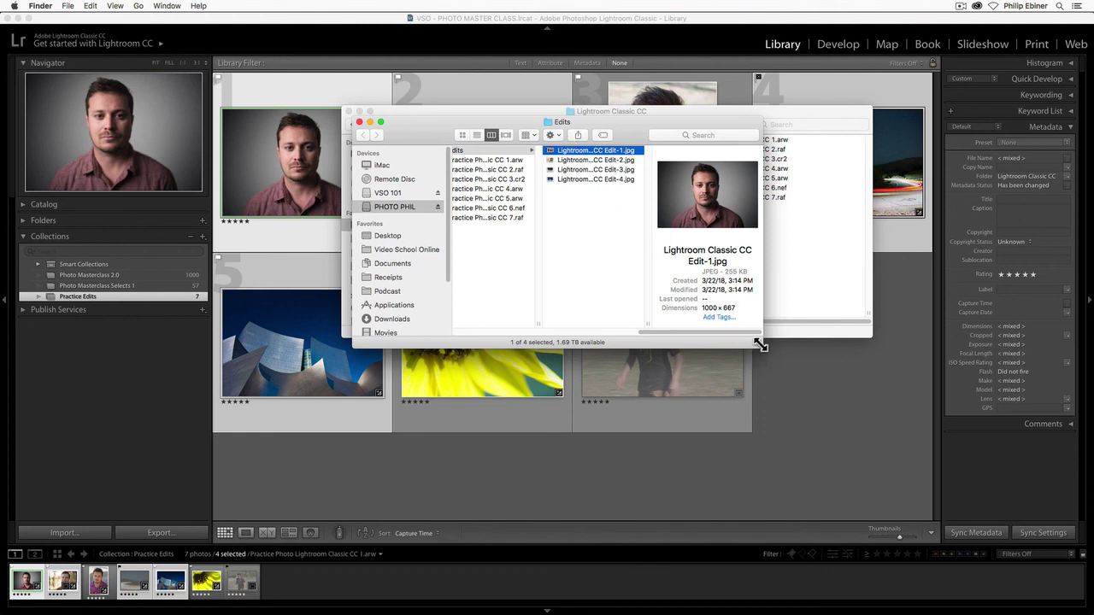
pyautogui.moveTo(761, 345); pyautogui.dragTo(867, 441)
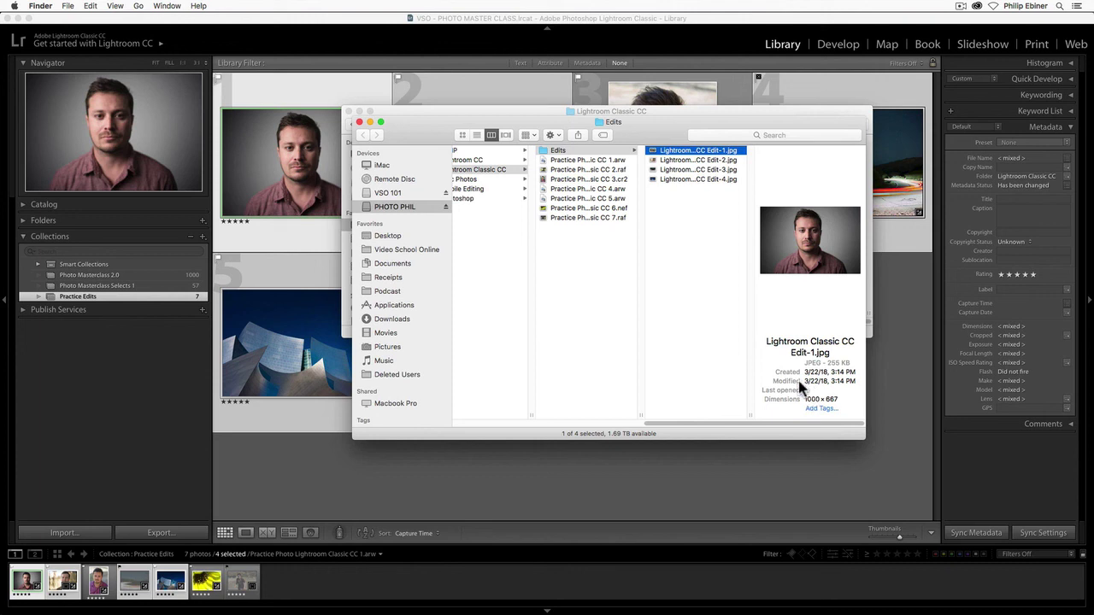
pyautogui.press('Down')
pyautogui.press('Down')
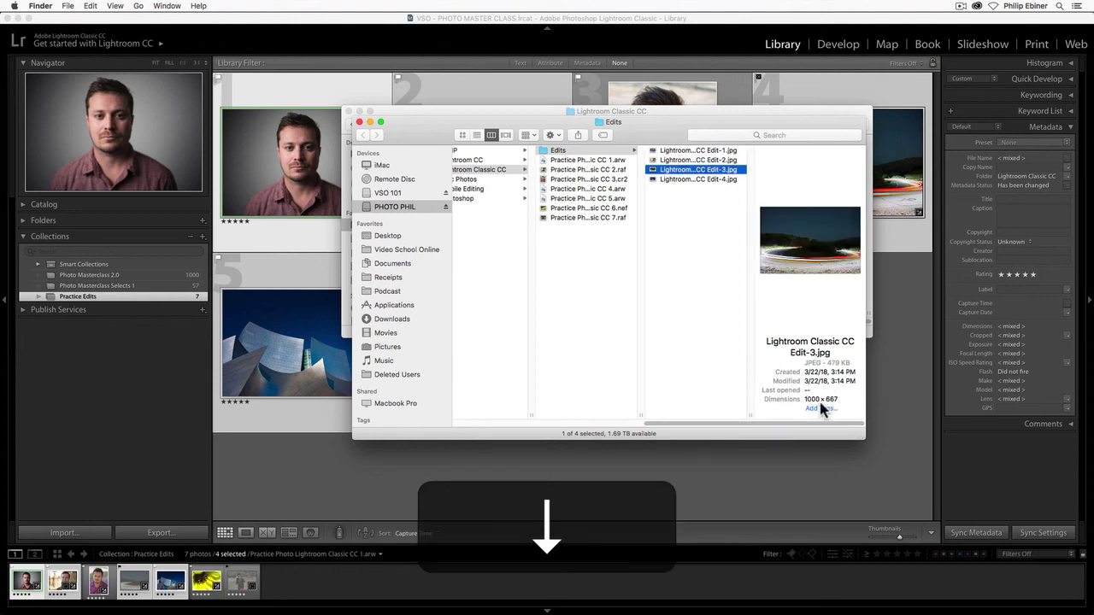
pyautogui.press('Down')
pyautogui.press('Up')
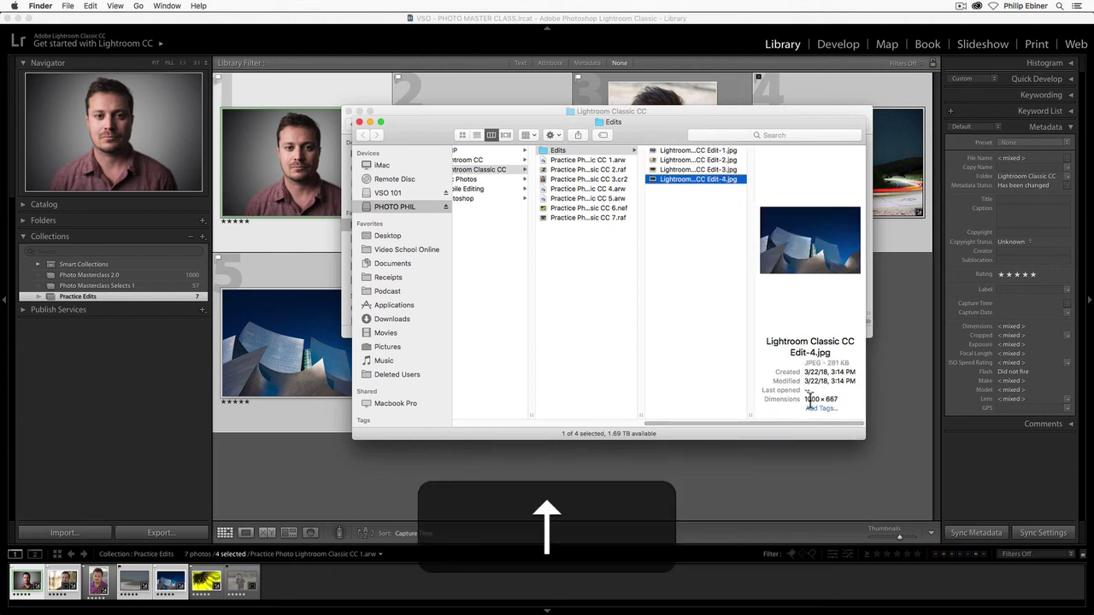
pyautogui.press('Up')
pyautogui.press('Up')
pyautogui.press('Up')
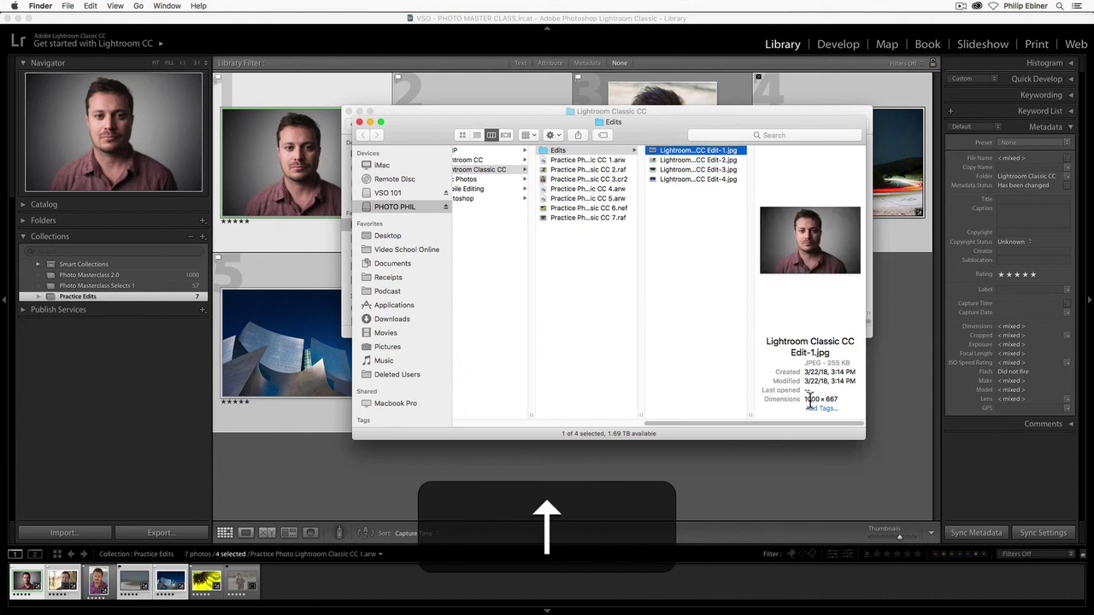
# Step: Check the dimensions of Lightroom Classic CC Edit-1.jpg and compare the file sizes of the exported JPEGs
pyautogui.doubleClick(831, 400)
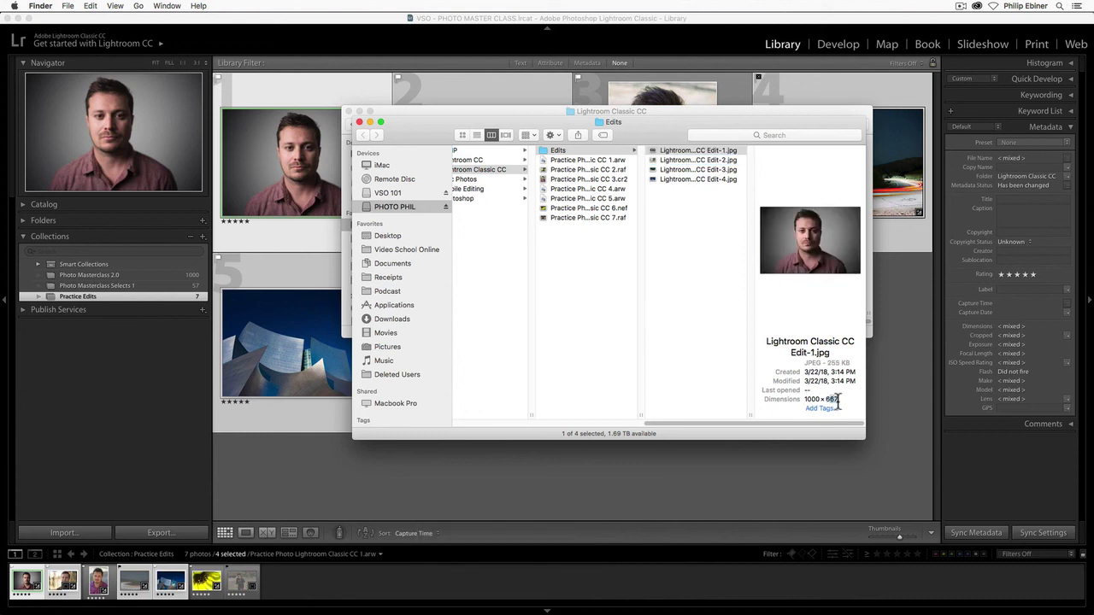
pyautogui.press('Down')
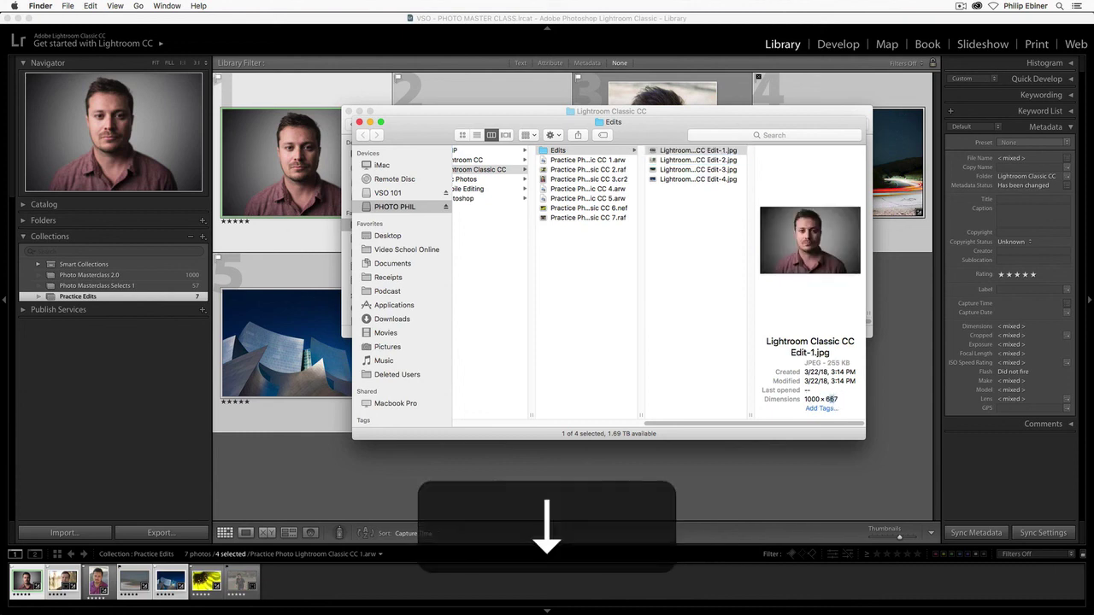
pyautogui.click(706, 152)
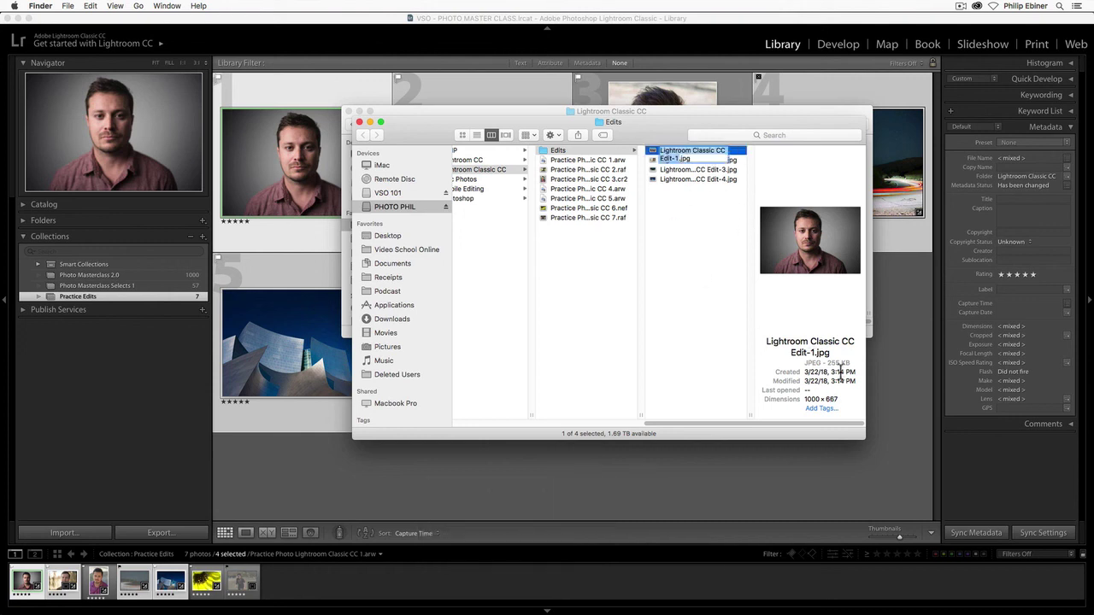
pyautogui.press('Down')
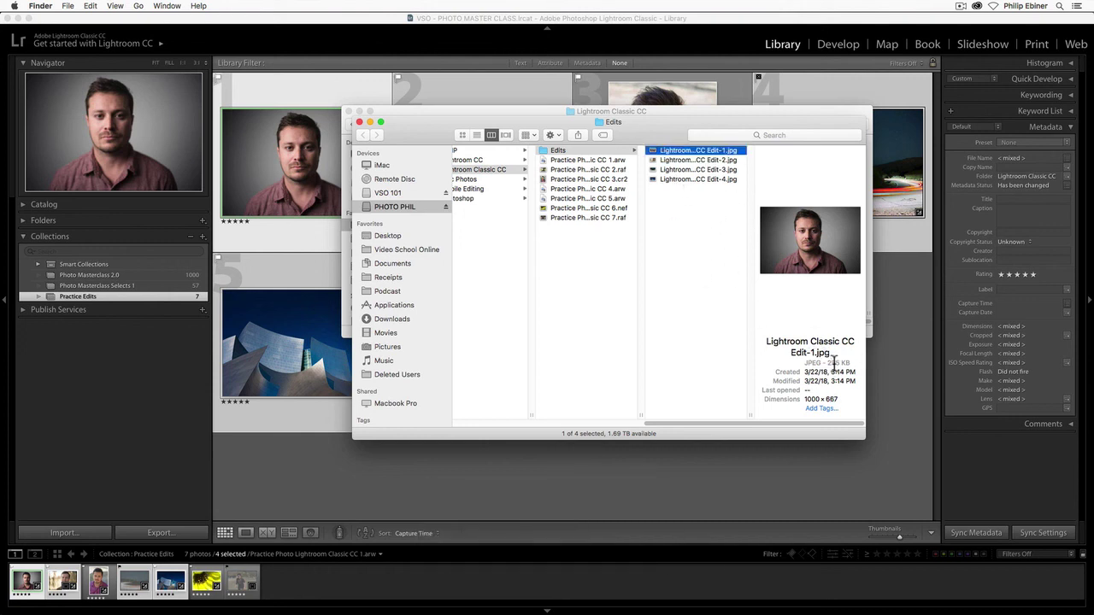
pyautogui.press('Down')
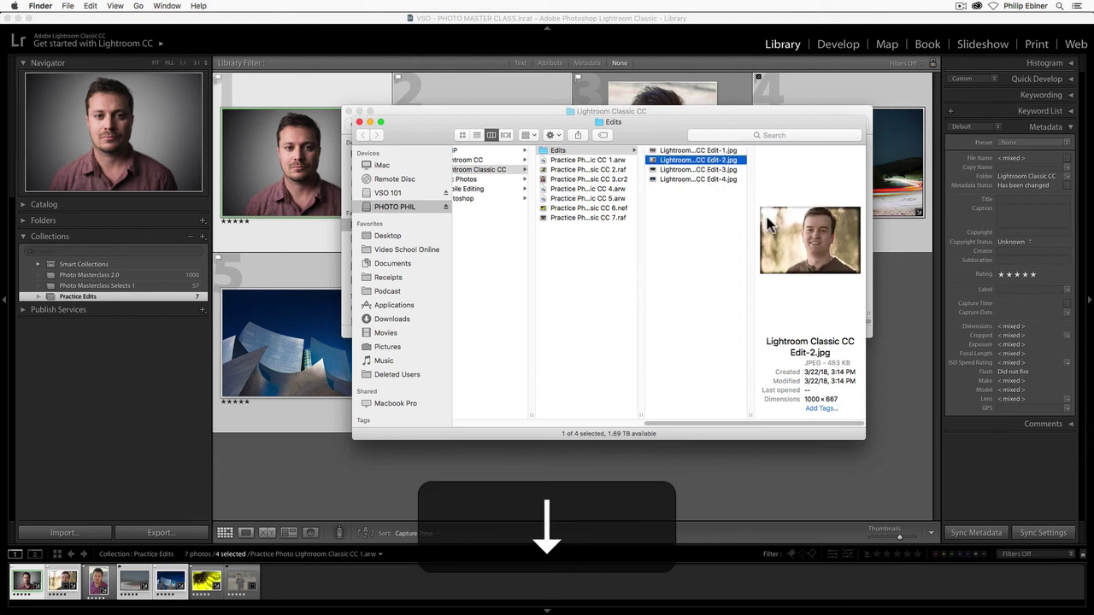
pyautogui.press('Down')
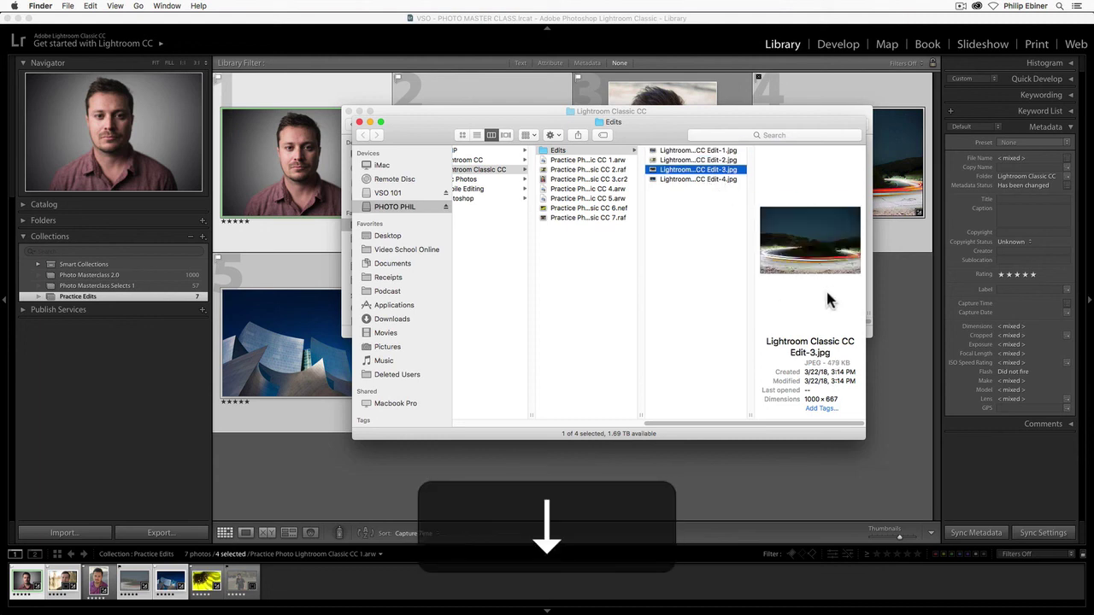
pyautogui.press('Down')
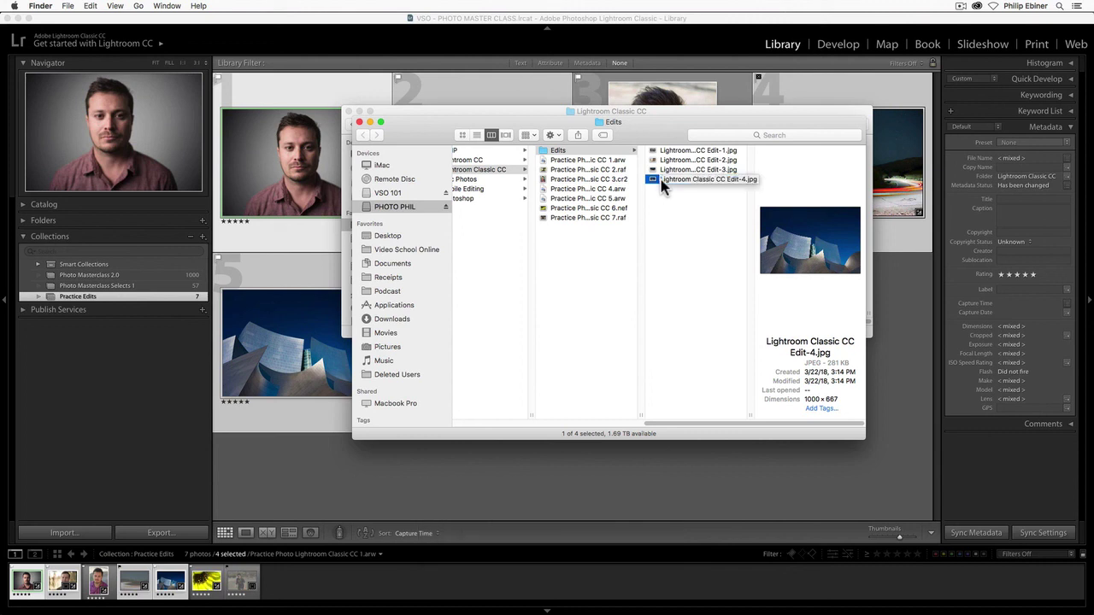
pyautogui.click(708, 160)
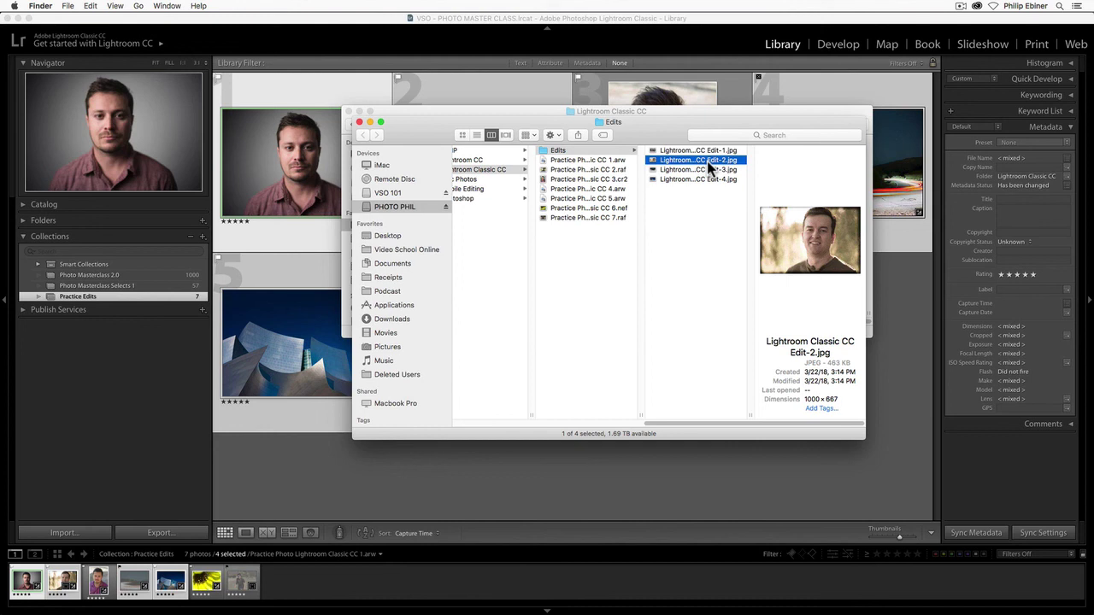